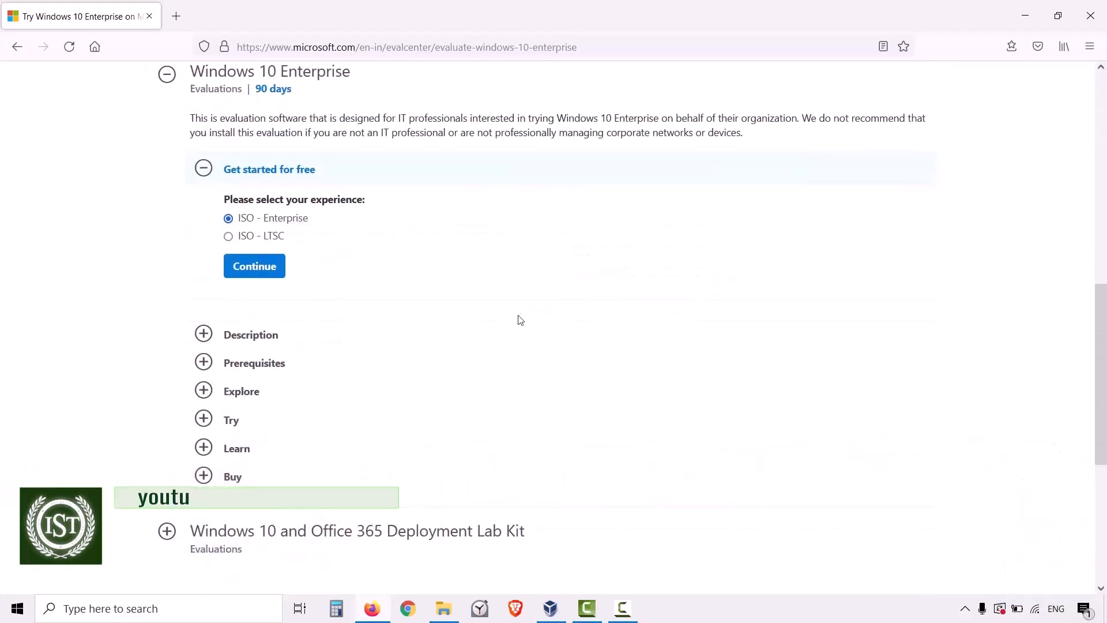
# Choose the ISO - Enterprise experience for the Windows 10 Enterprise evaluation and continue to the registration form.
pyautogui.scroll(10, 517, 342)
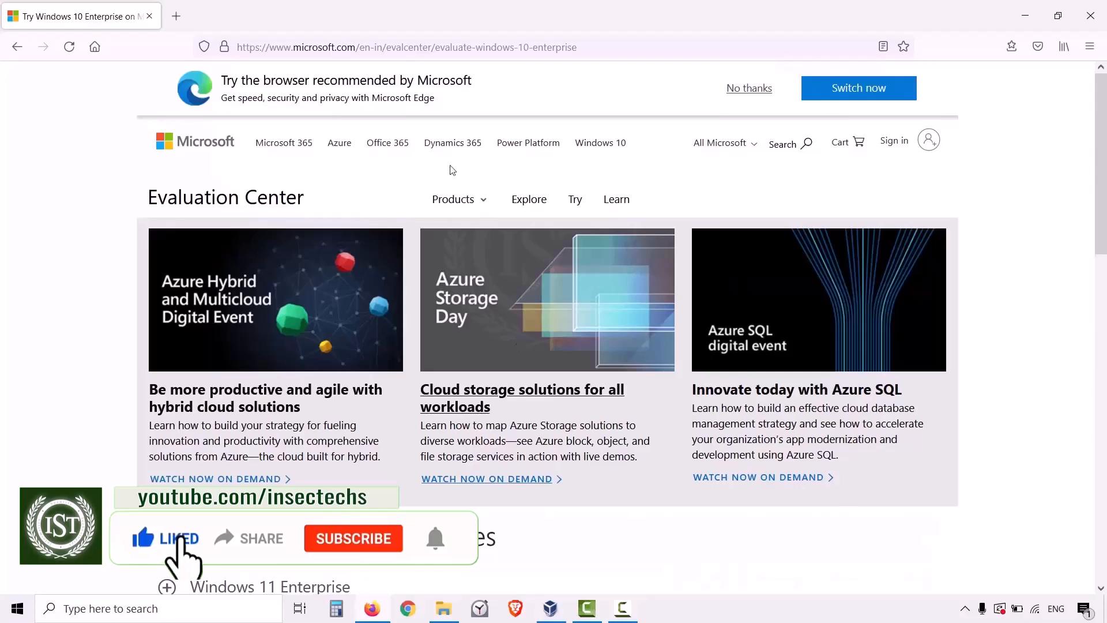
pyautogui.hotkey('ctrl', 'l')
pyautogui.scroll(-10, 600, 387)
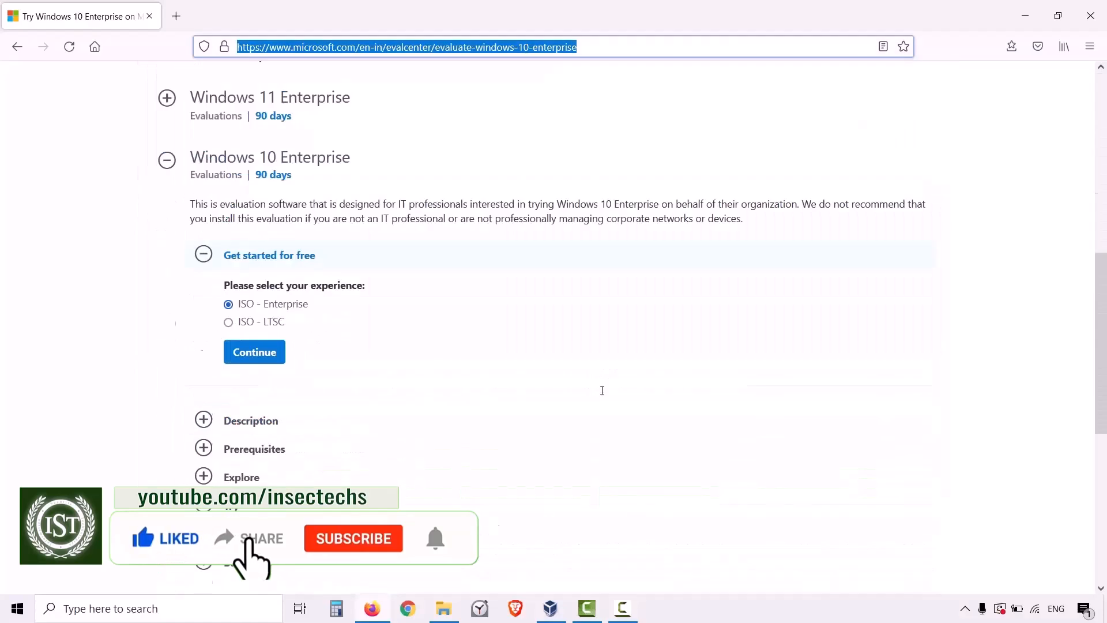
pyautogui.scroll(4, 457, 282)
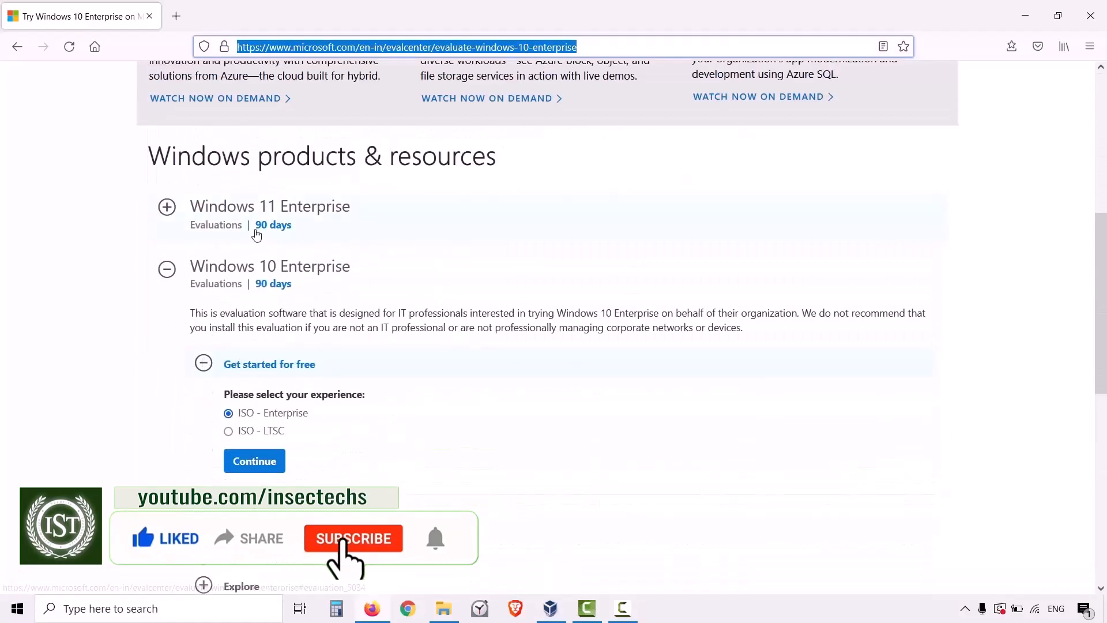
pyautogui.click(314, 228)
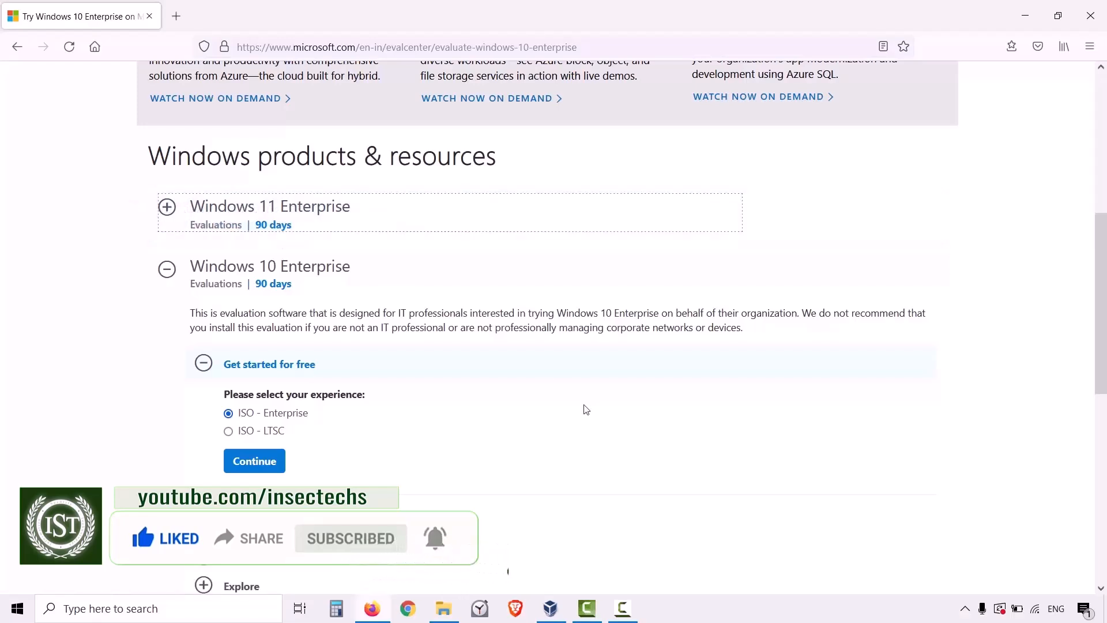
pyautogui.scroll(-2, 403, 381)
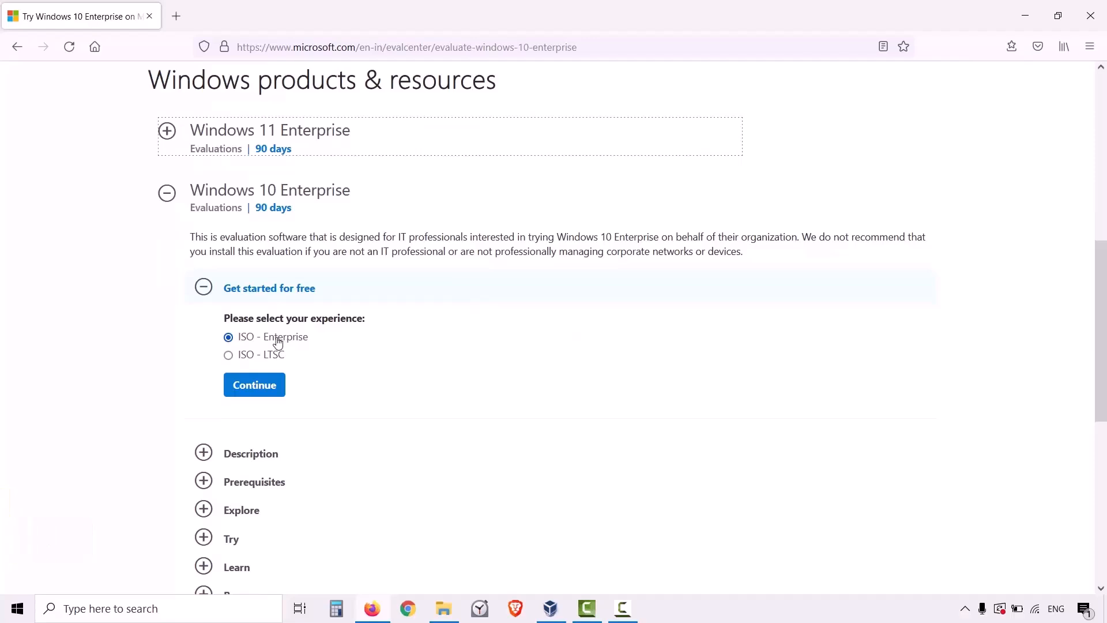
pyautogui.click(281, 387)
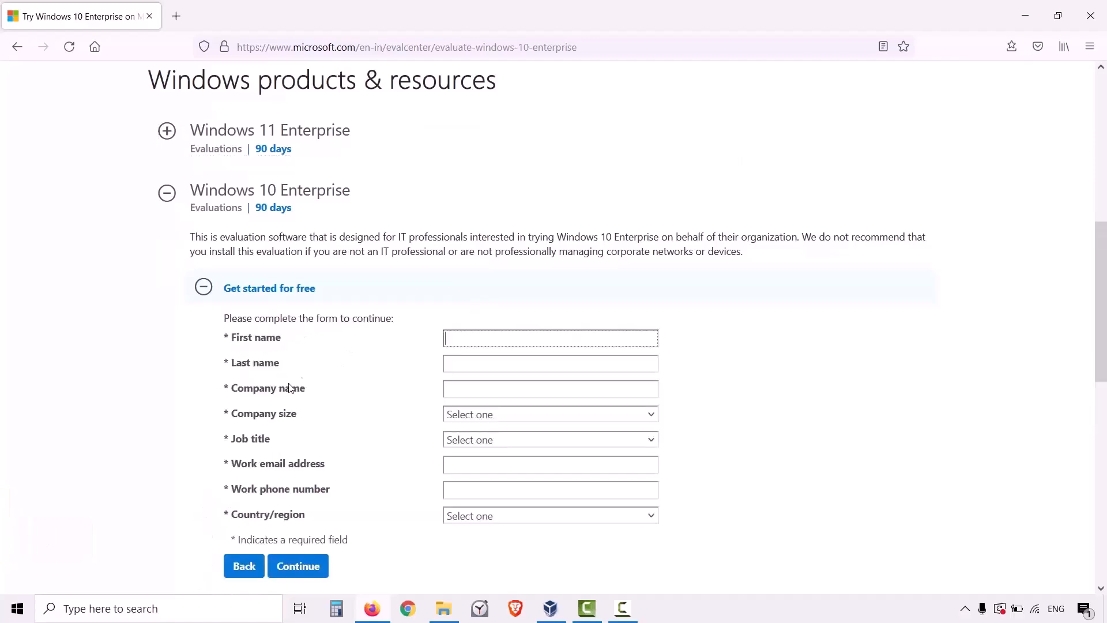
# Fill in the registrant's first name and last name, and enter Vidyalayah as the company name.
pyautogui.scroll(-4, 606, 211)
pyautogui.click(559, 183)
pyautogui.click(530, 202)
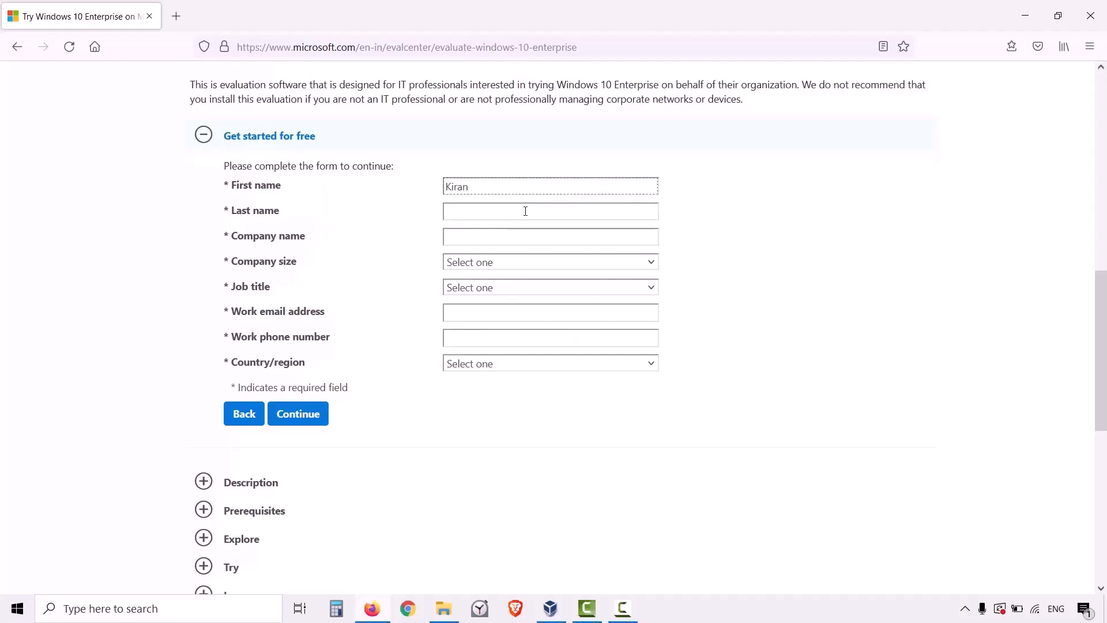
pyautogui.click(525, 211)
pyautogui.click(509, 212)
pyautogui.click(501, 229)
pyautogui.click(502, 236)
pyautogui.click(495, 254)
# Set the company size to 5-9 and the job title to Other IT Professional.
pyautogui.click(502, 262)
pyautogui.click(464, 344)
pyautogui.click(499, 287)
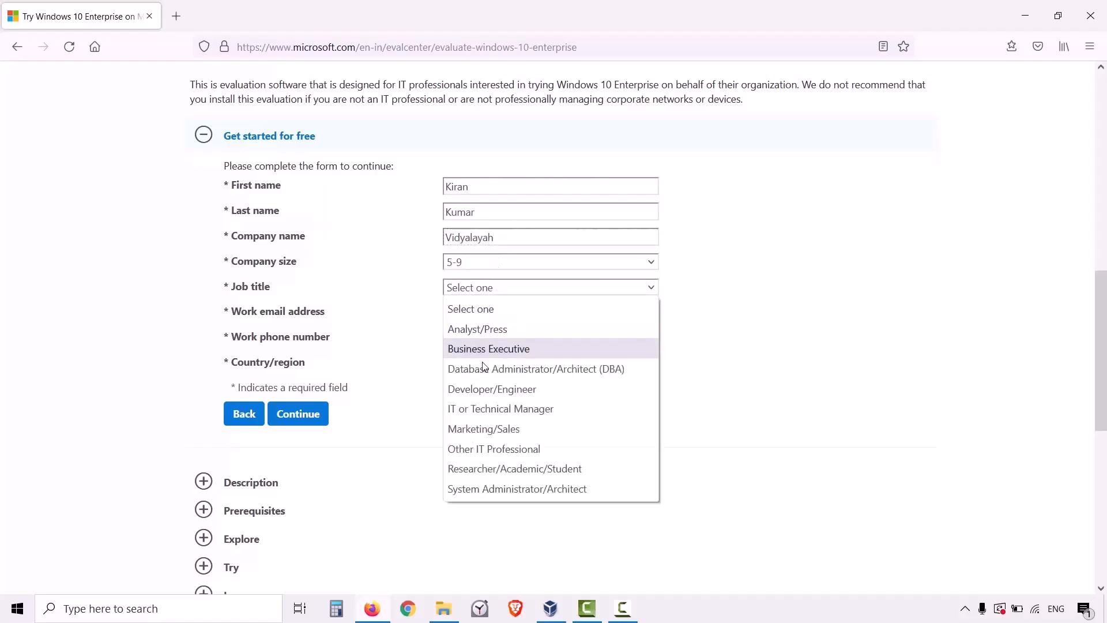
pyautogui.click(485, 456)
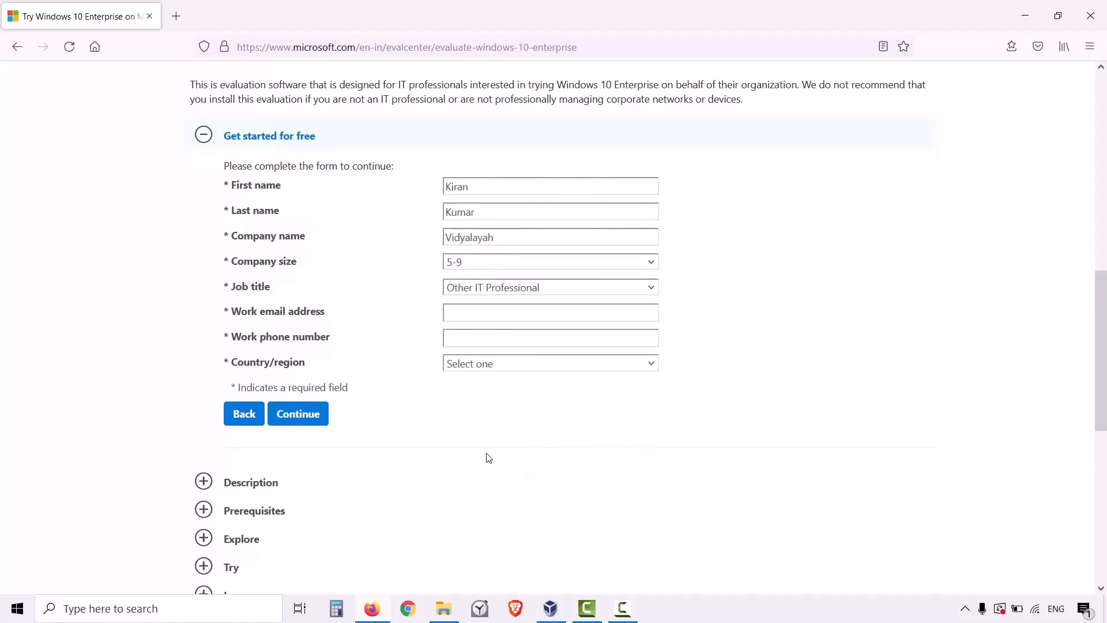
# Fill in the work email address and work phone number, select India as the country, and submit the form.
pyautogui.click(510, 316)
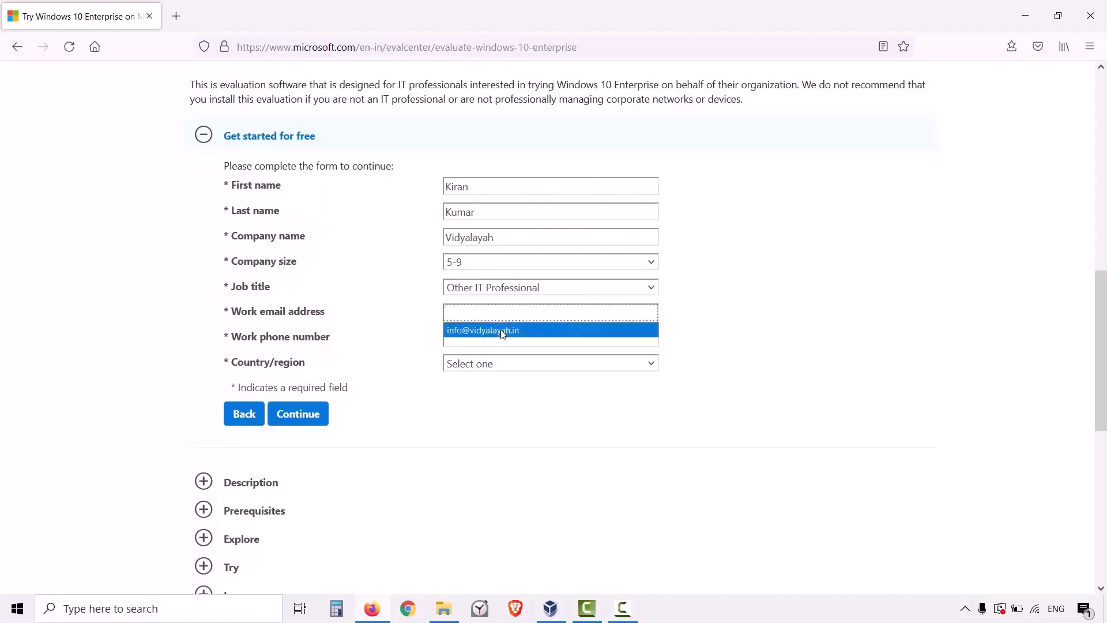
pyautogui.click(482, 328)
pyautogui.click(497, 340)
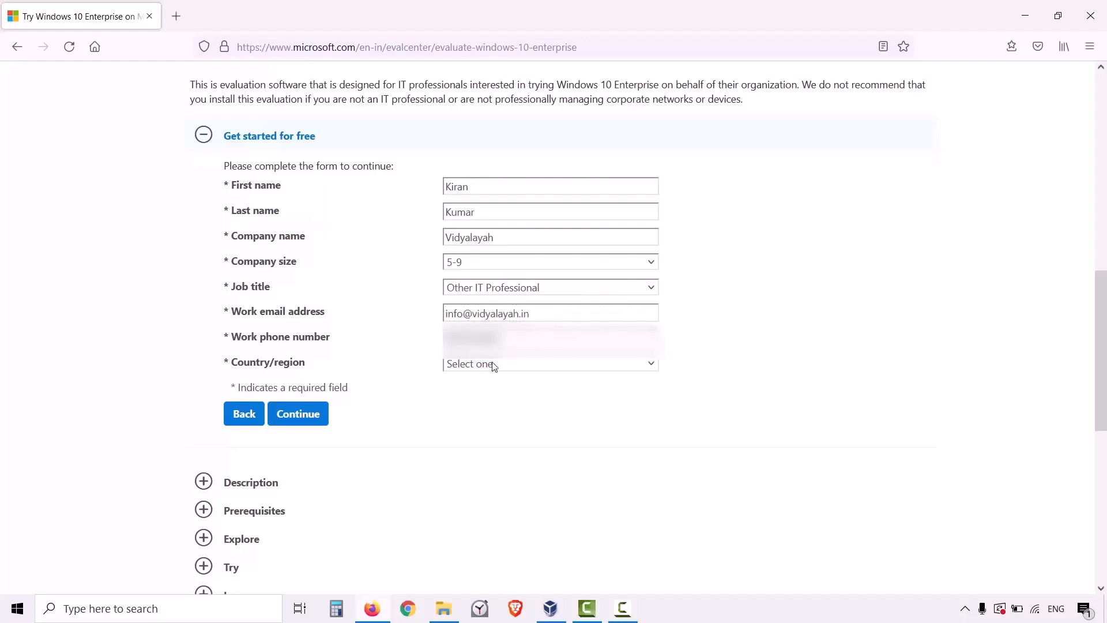
pyautogui.click(493, 363)
pyautogui.write('india')
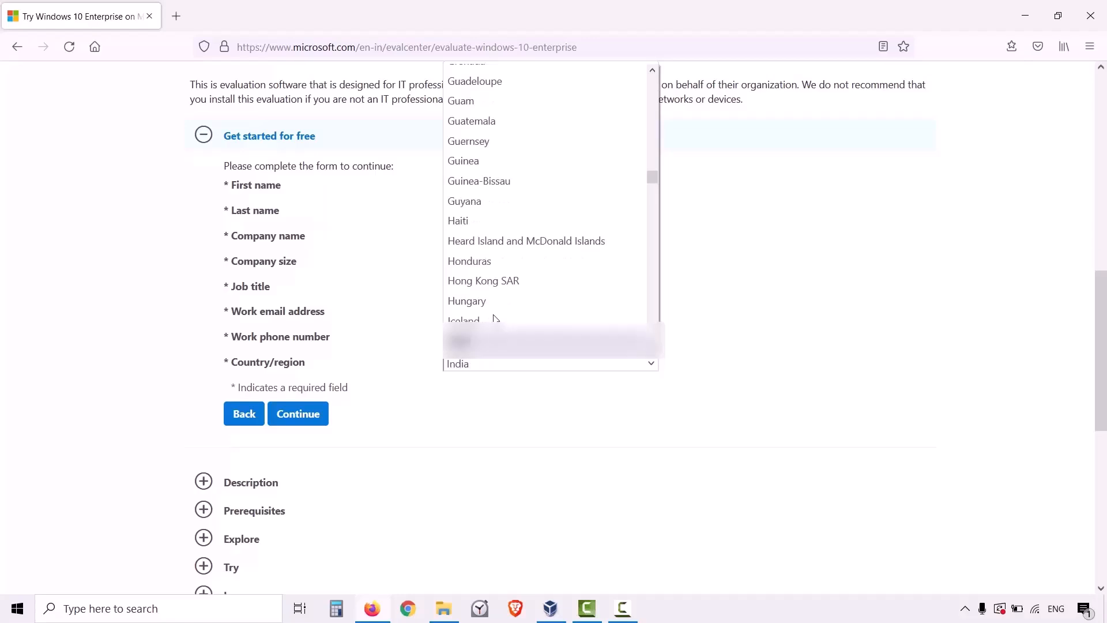
pyautogui.click(496, 340)
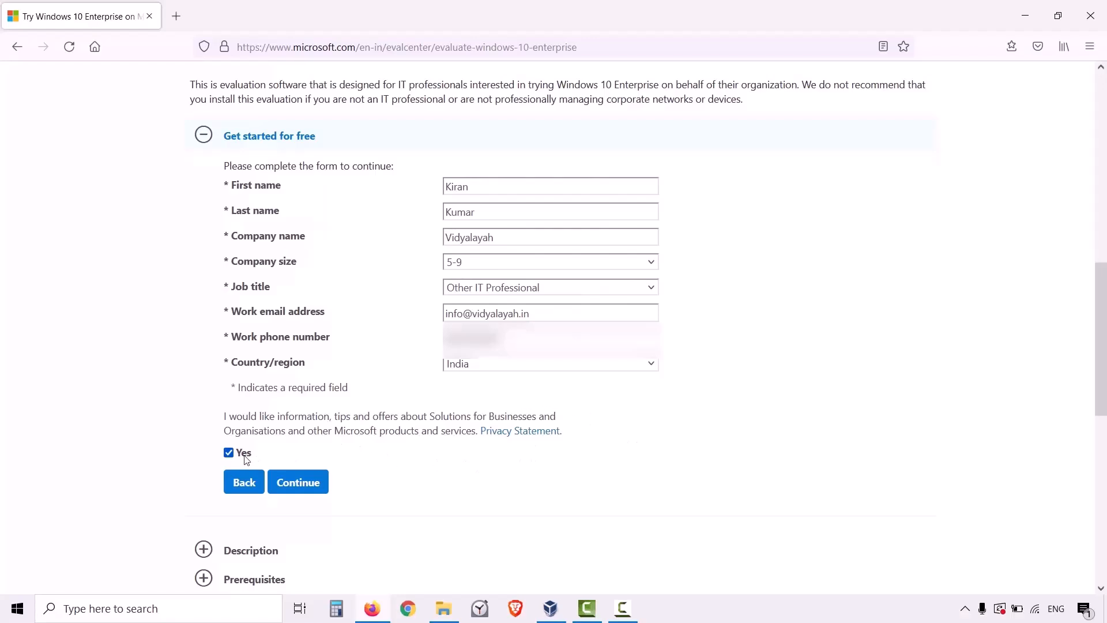
pyautogui.click(314, 480)
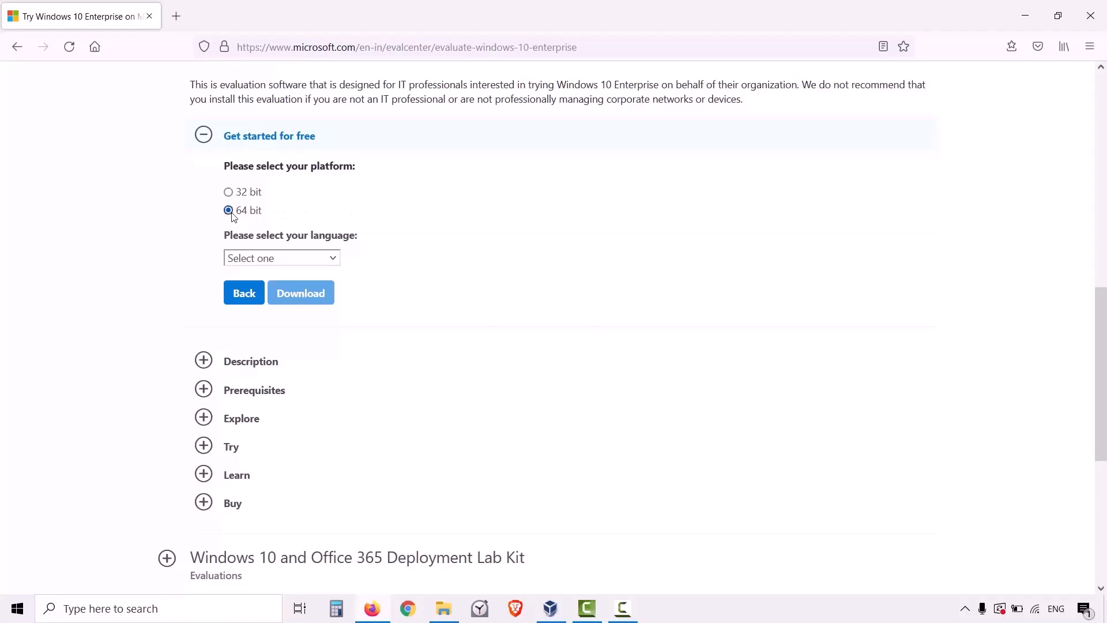
# Request the download of the 64 bit evaluation ISO with English as the language.
pyautogui.click(261, 263)
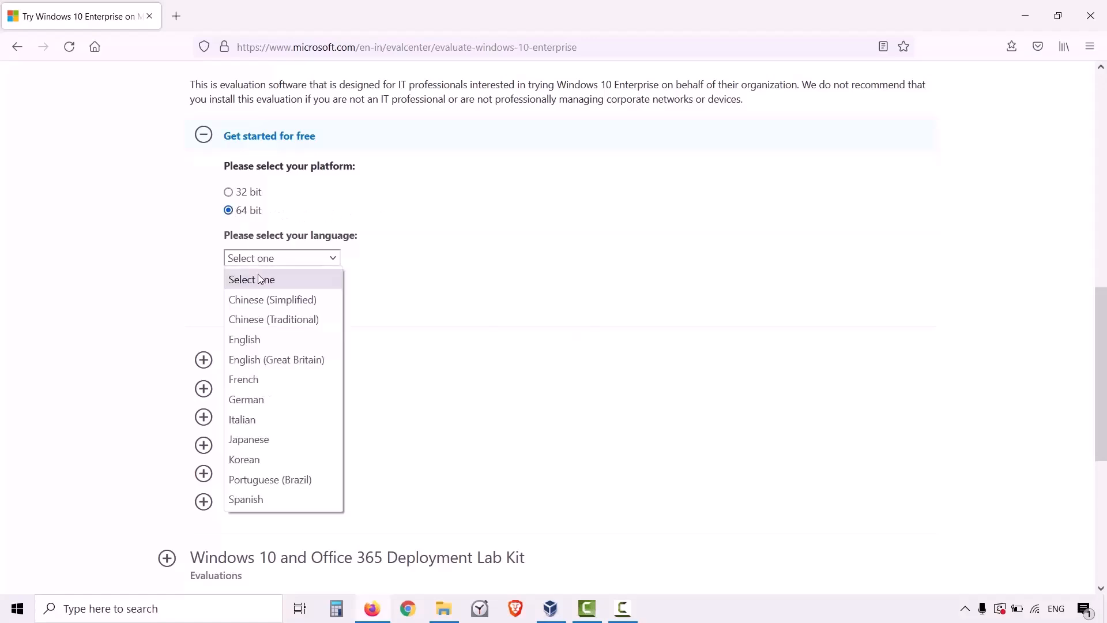
pyautogui.click(244, 340)
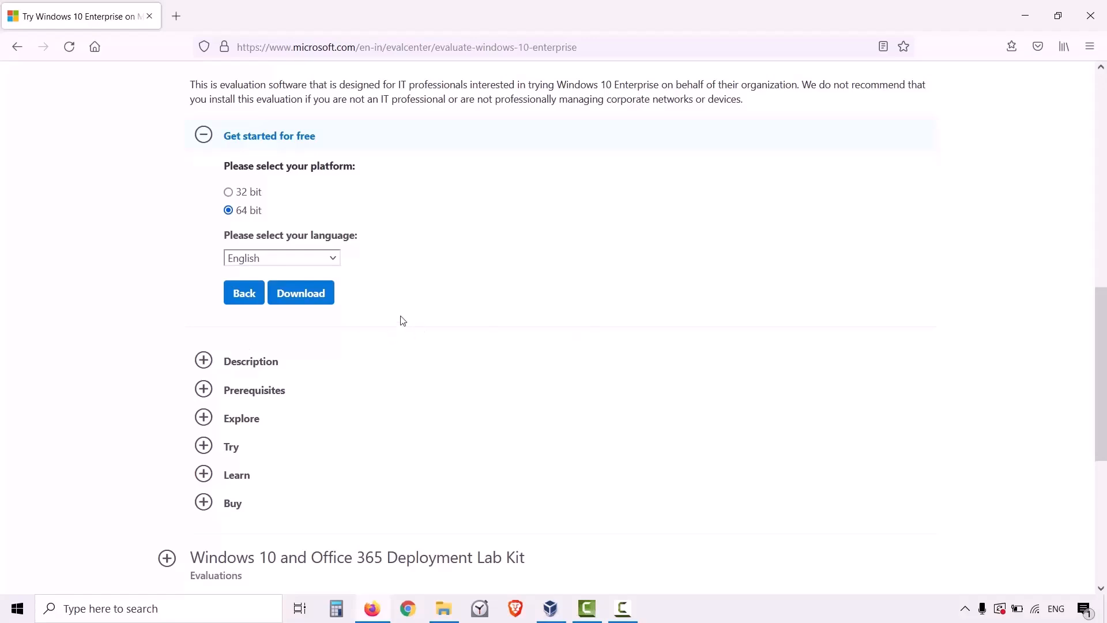
pyautogui.click(318, 293)
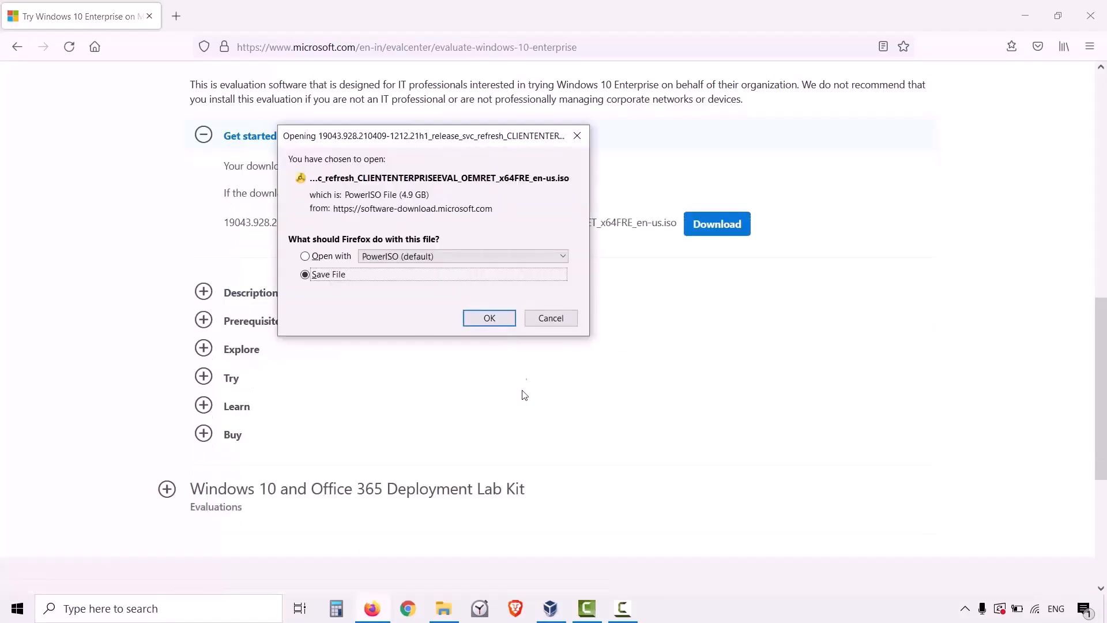
# Locate the existing Windows 10 Enterprise ISO in the ISO FILES folder, and cancel the pending browser download.
pyautogui.click(454, 608)
pyautogui.click(188, 234)
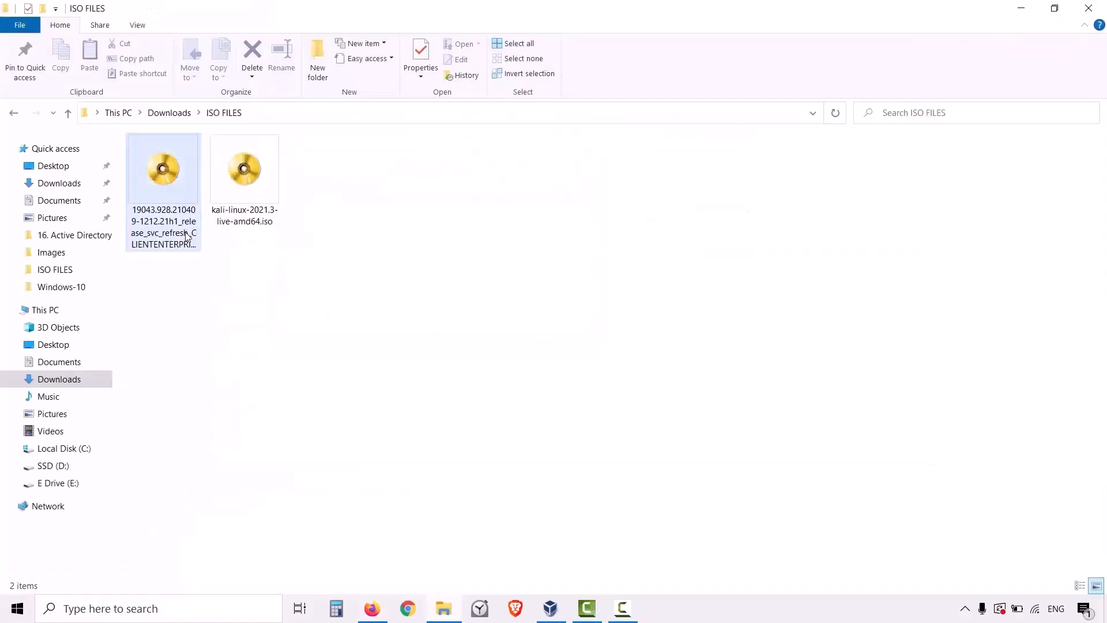
pyautogui.click(369, 603)
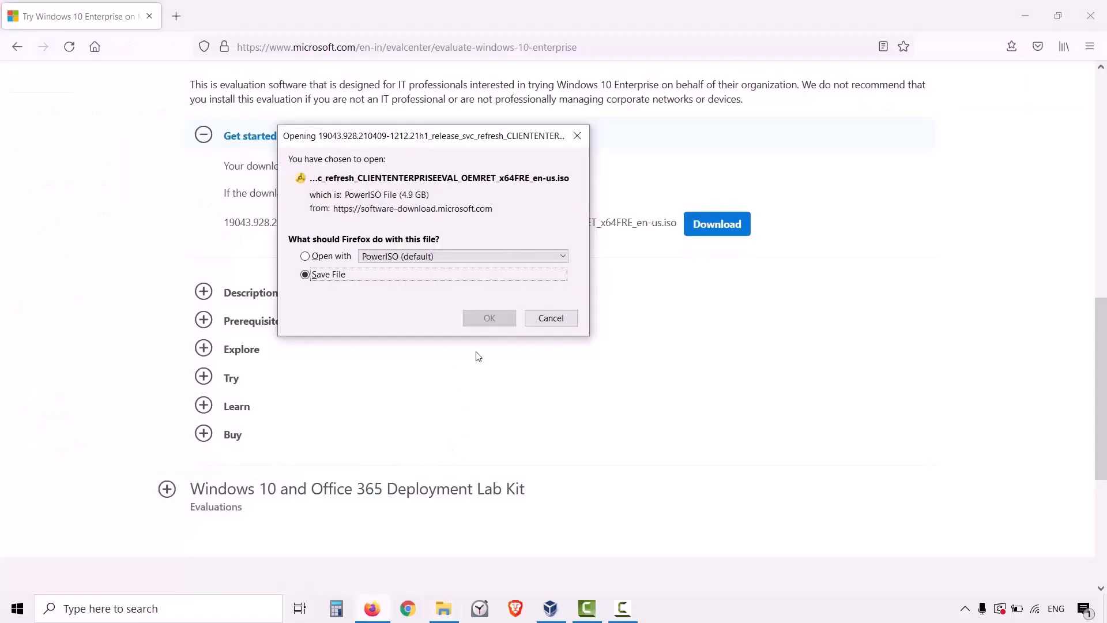
pyautogui.click(553, 324)
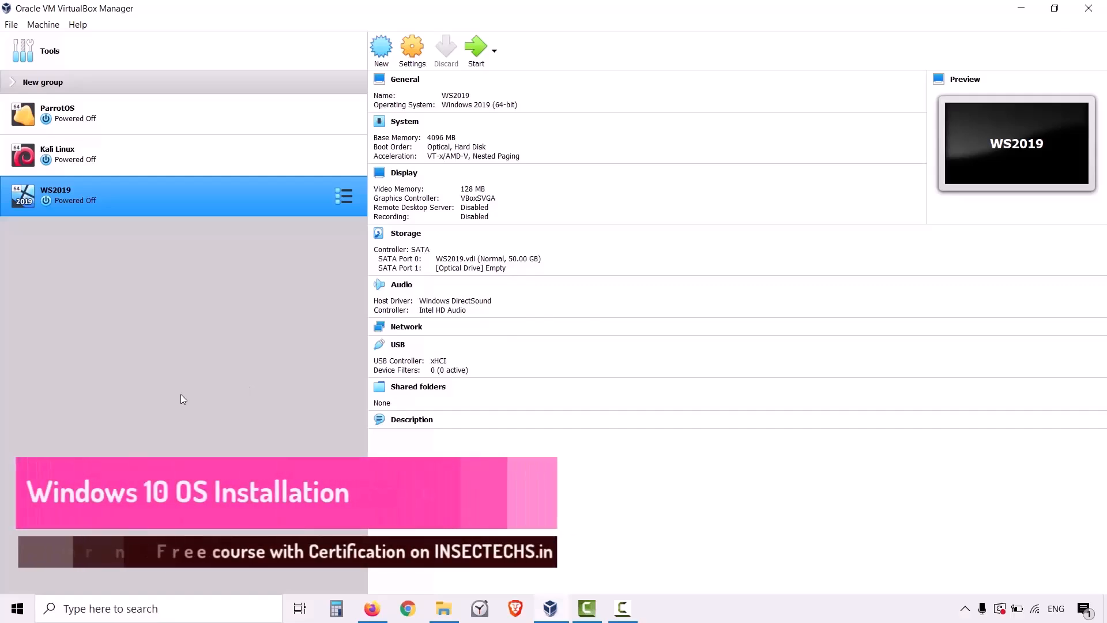
# Switch to VirtualBox, start a new virtual machine, and name it Win10Attacker.
pyautogui.click(380, 52)
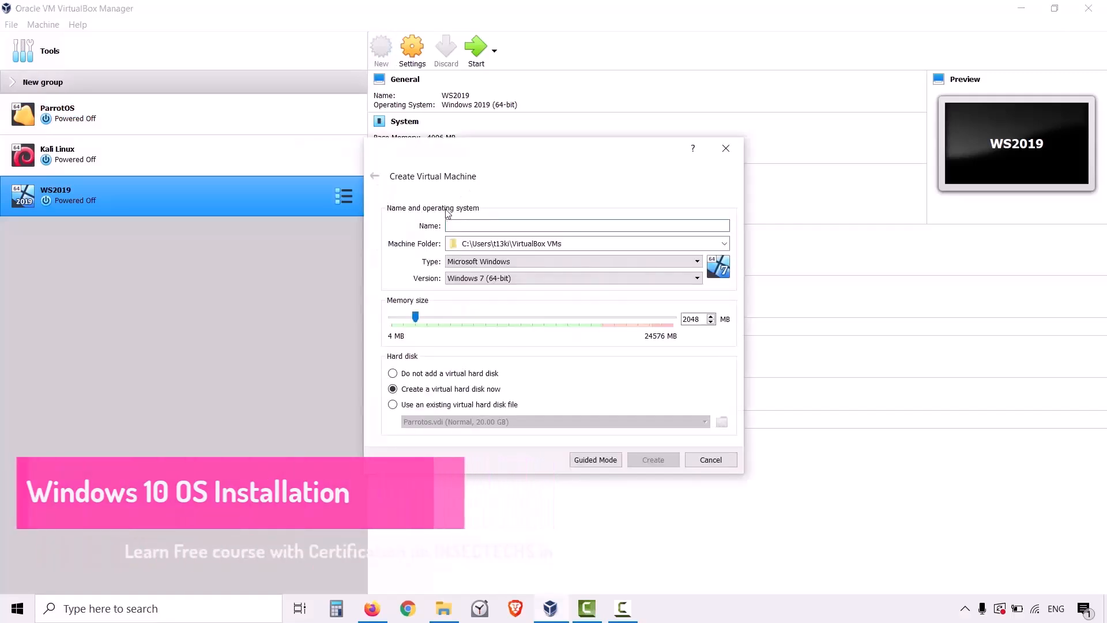
pyautogui.moveTo(563, 163); pyautogui.dragTo(594, 194)
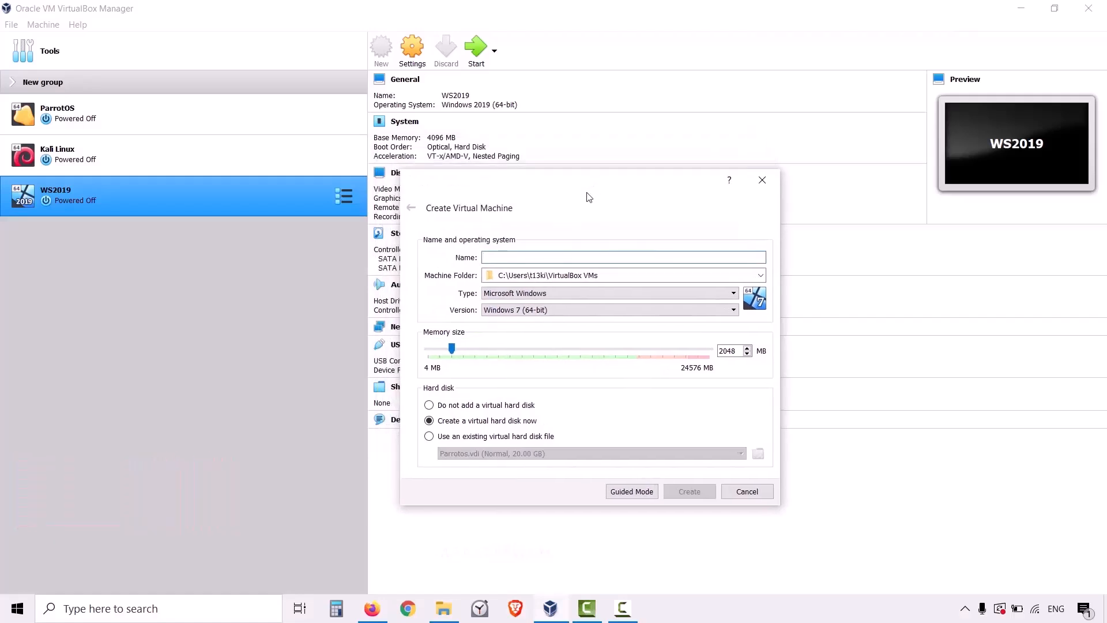
pyautogui.write('A')
pyautogui.press('BackSpace')
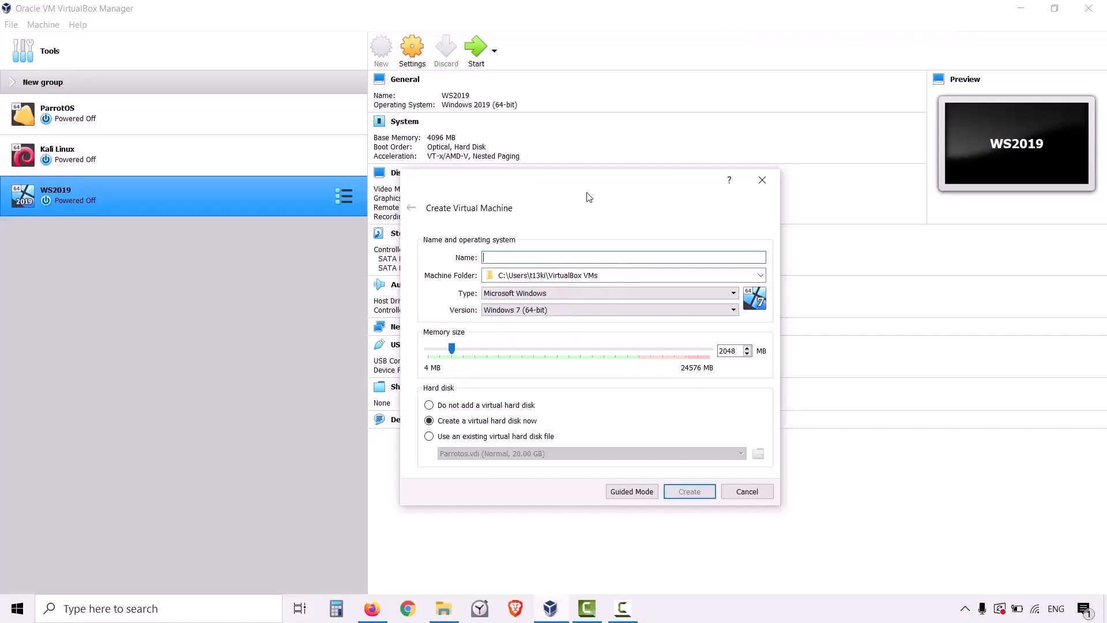
pyautogui.write('Win10Attacker')
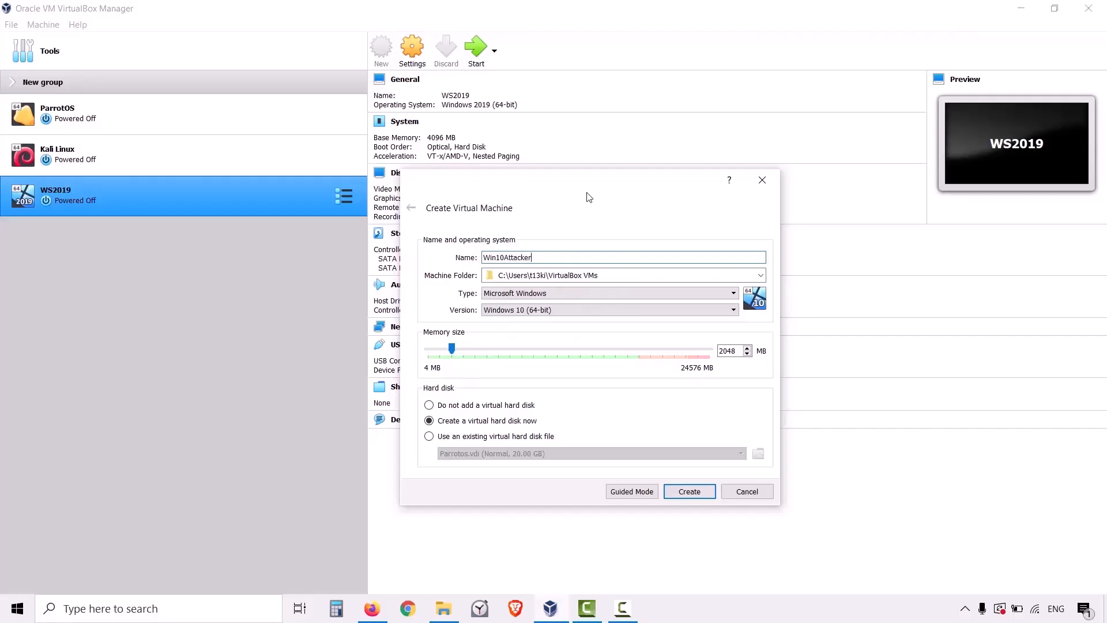
# Review the machine folder, system type and memory size, keep the defaults, and proceed to creating the virtual hard disk.
pyautogui.moveTo(600, 275); pyautogui.dragTo(484, 275)
pyautogui.click(600, 274)
pyautogui.tripleClick(635, 274)
pyautogui.click(636, 274)
pyautogui.click(577, 296)
pyautogui.click(575, 293)
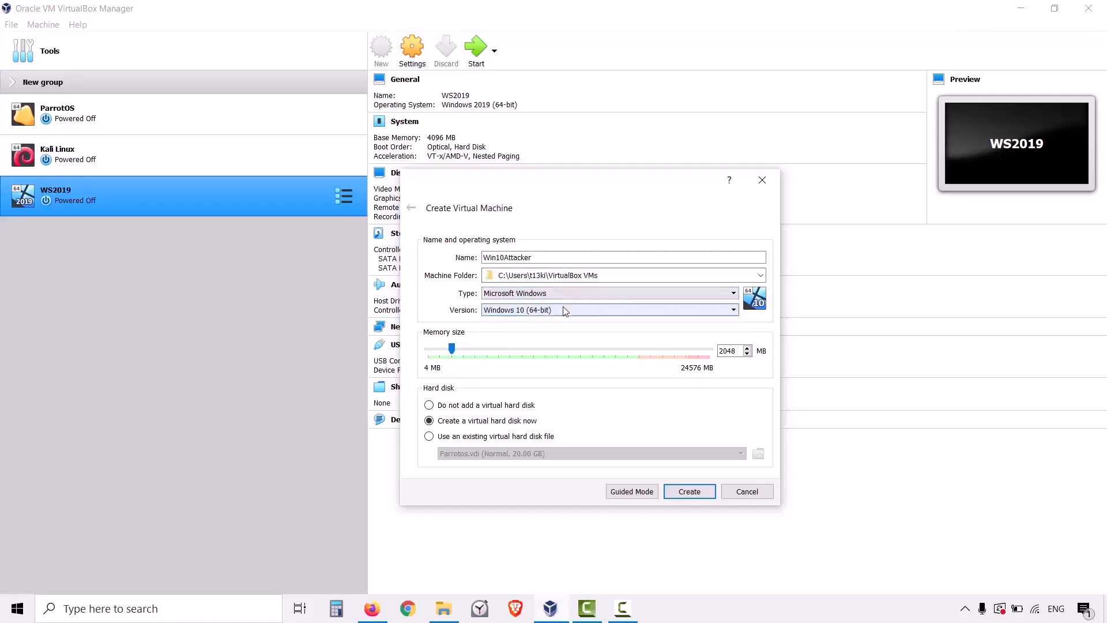
pyautogui.doubleClick(727, 351)
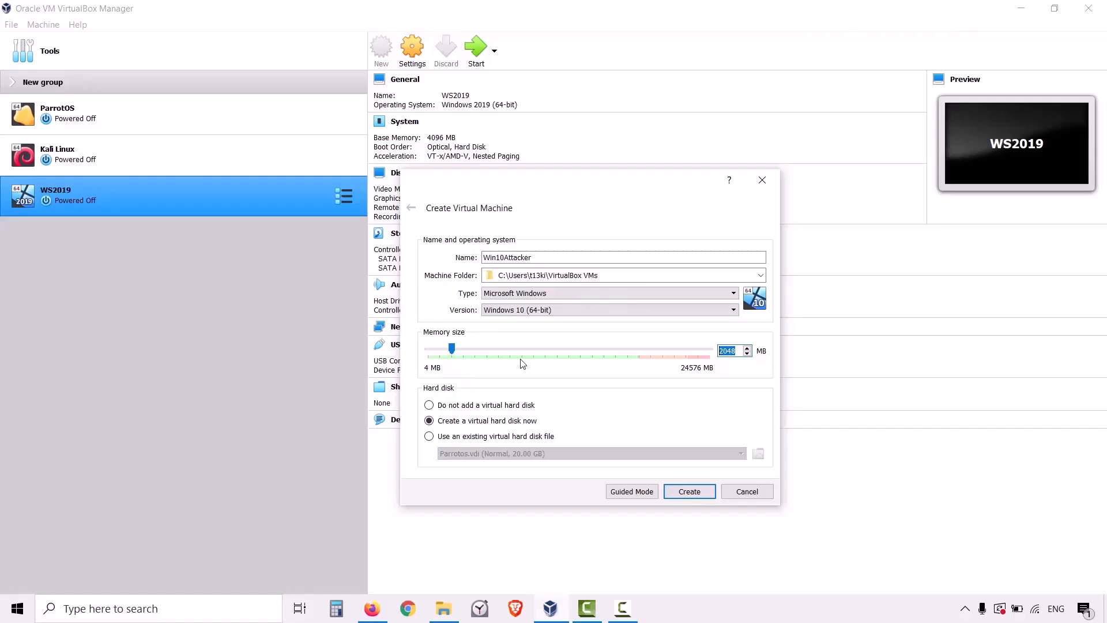
pyautogui.click(687, 492)
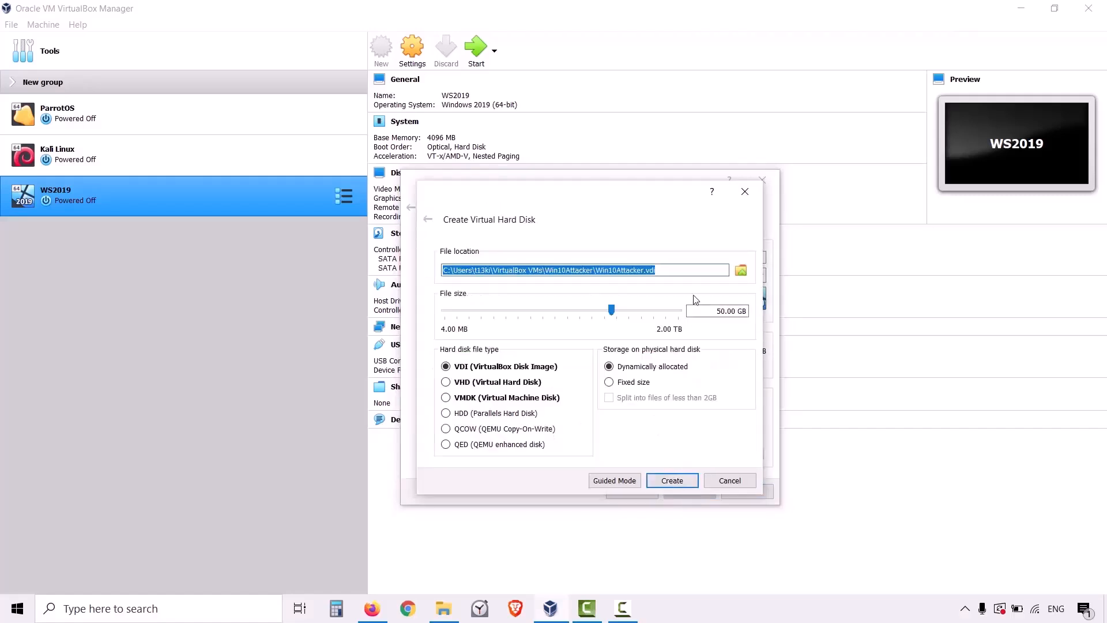
# Check the disk file location, set the virtual hard disk size to 30 GB, and create the dynamically allocated VDI.
pyautogui.click(682, 271)
pyautogui.moveTo(596, 268); pyautogui.dragTo(669, 266)
pyautogui.click(665, 268)
pyautogui.moveTo(689, 311); pyautogui.dragTo(752, 312)
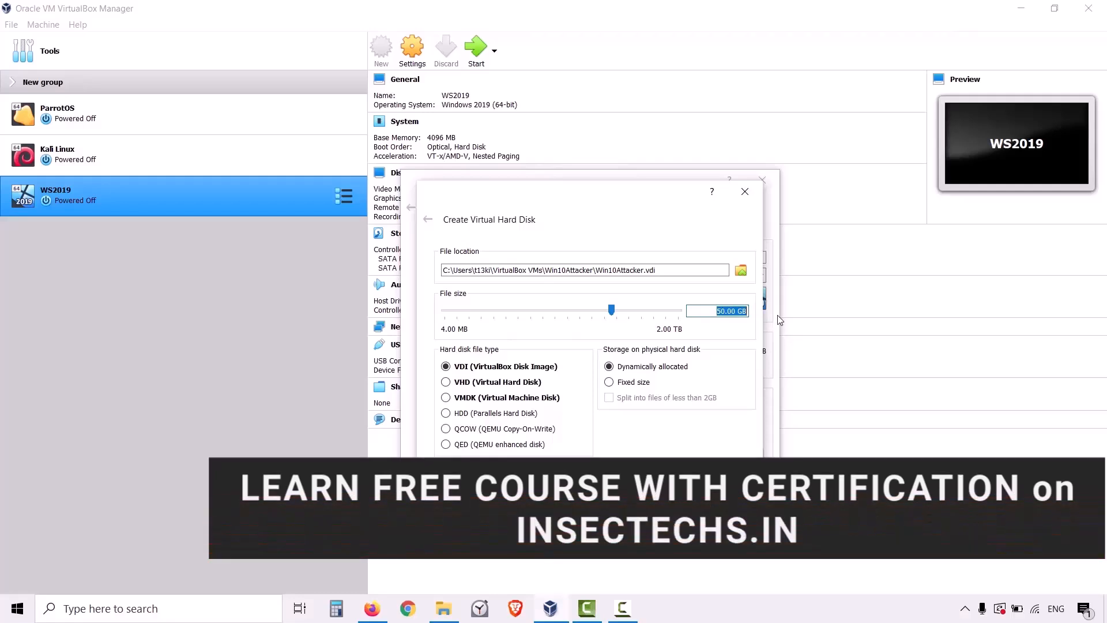
pyautogui.write('30')
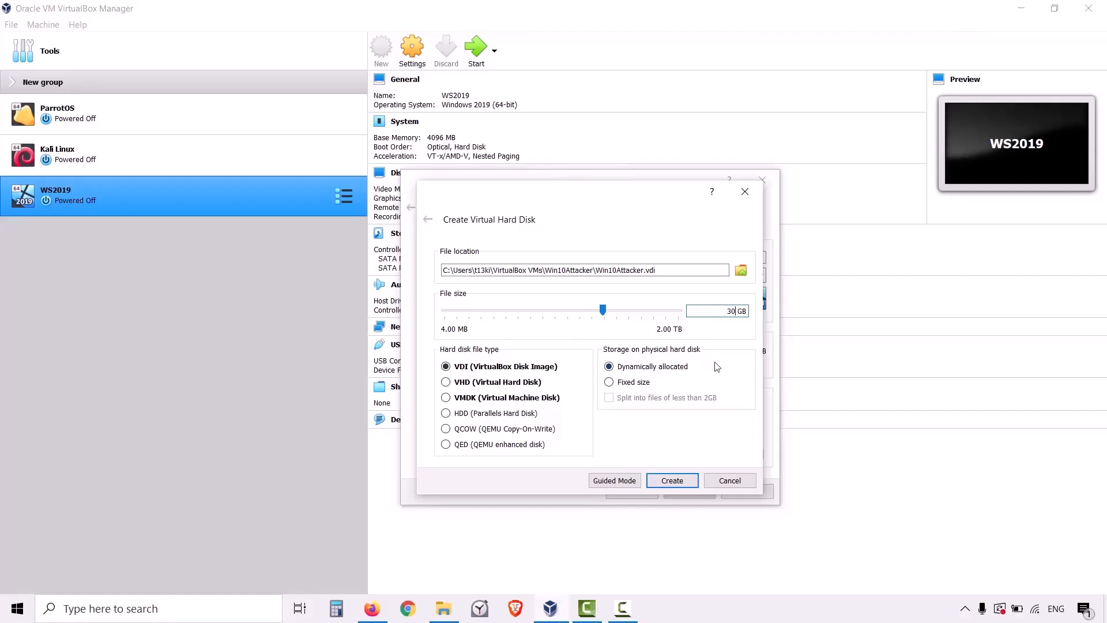
pyautogui.click(671, 480)
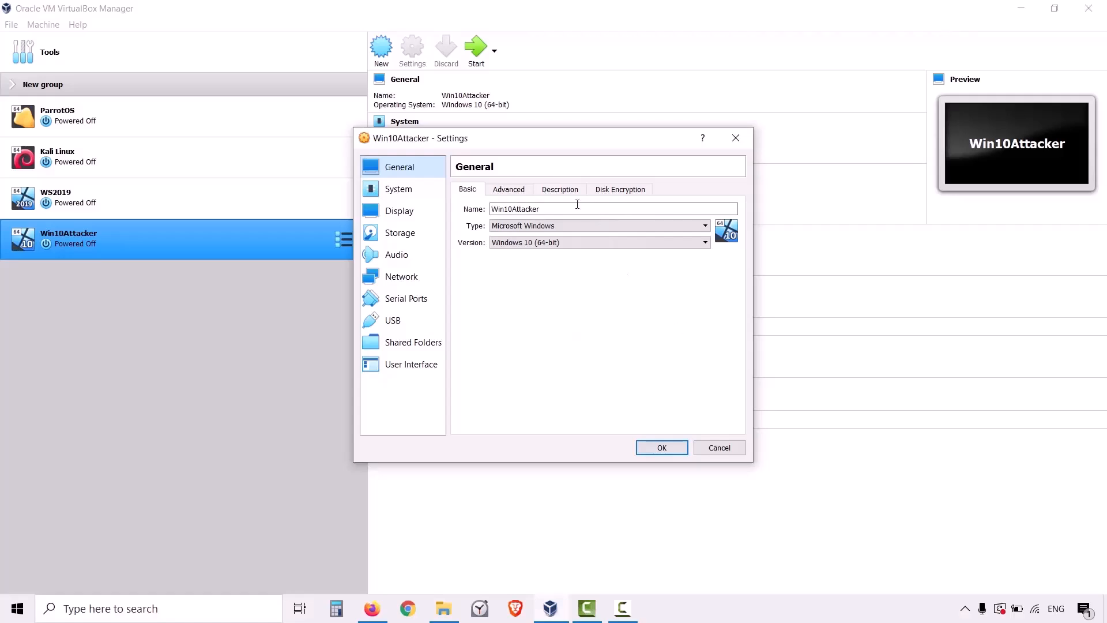
# Load the 19043.928.210409-1212 Windows 10 Enterprise evaluation ISO into the empty optical drive in Win10Attacker's storage settings.
pyautogui.click(400, 233)
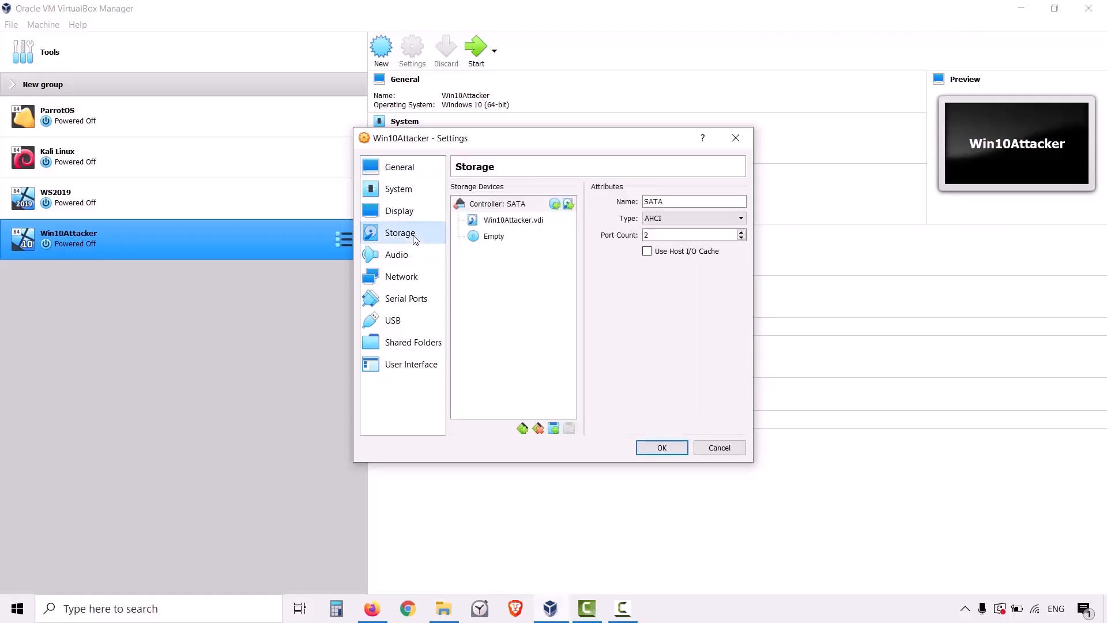
pyautogui.click(493, 237)
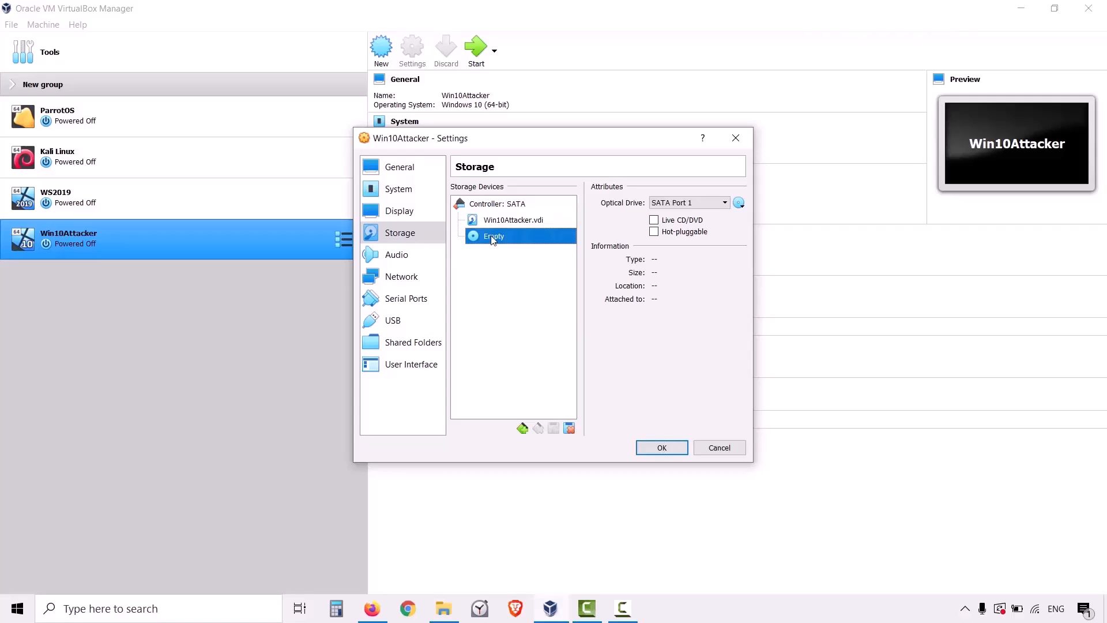
pyautogui.click(738, 203)
pyautogui.click(735, 235)
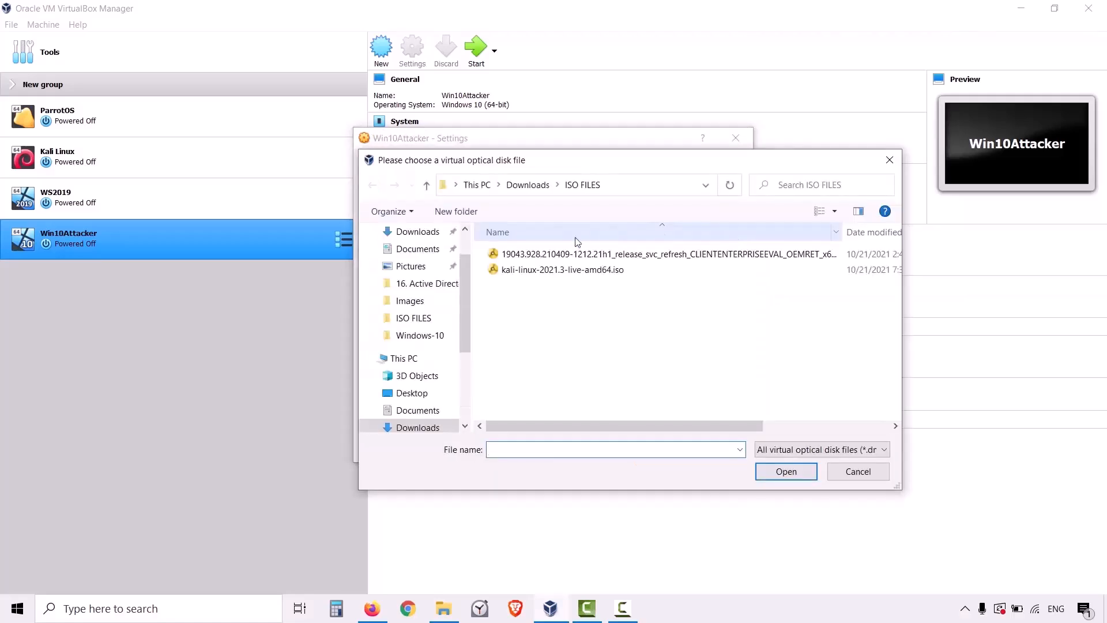
pyautogui.click(532, 255)
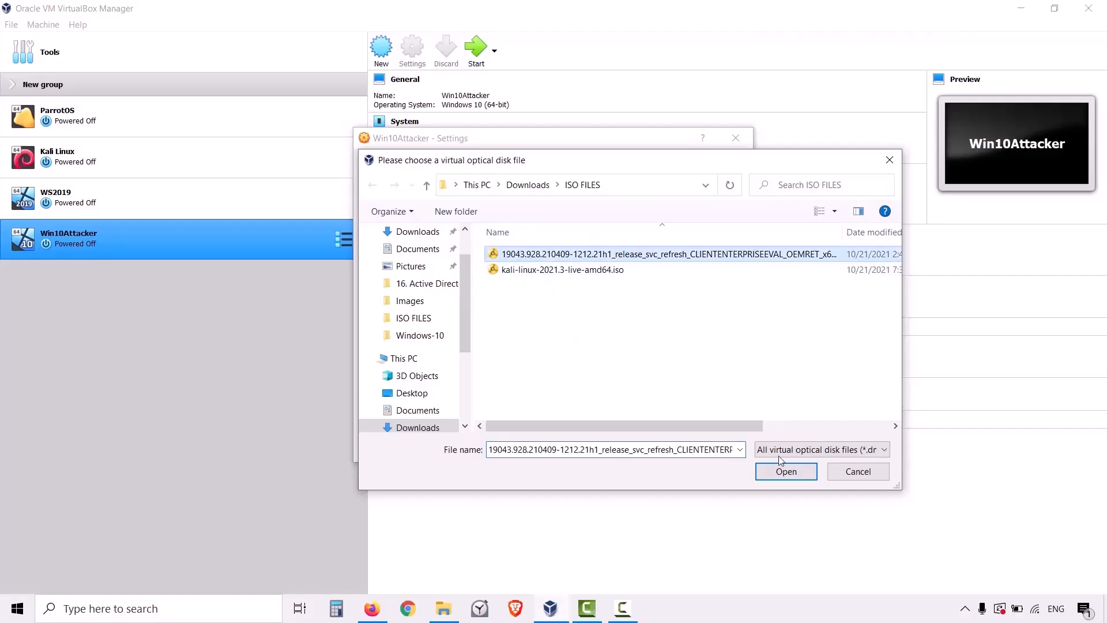
pyautogui.click(768, 472)
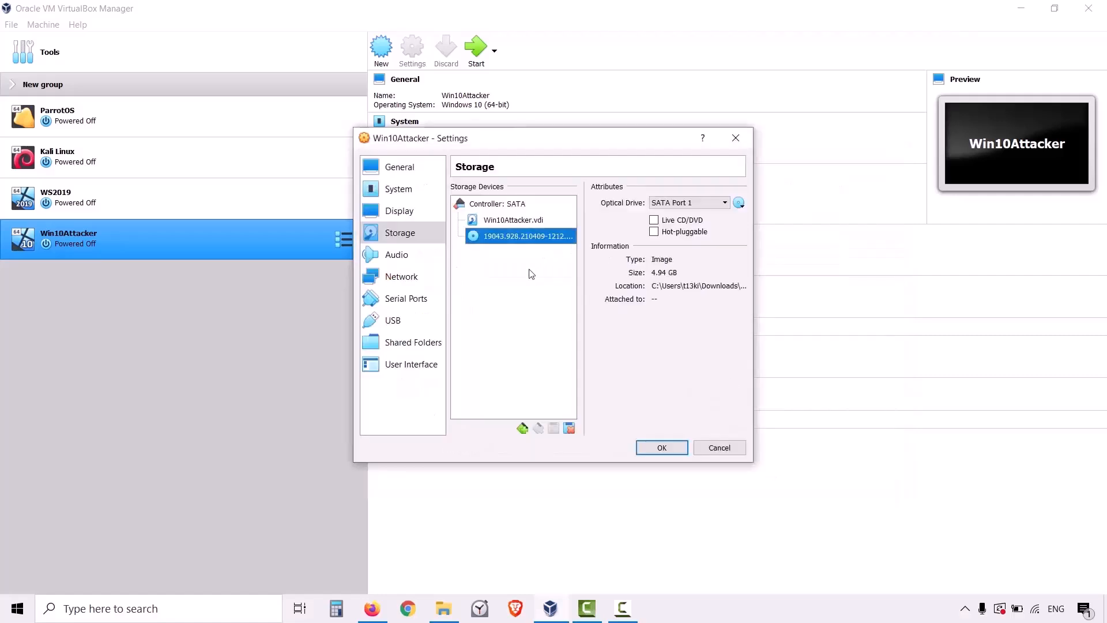
# Save the storage settings and exclude Floppy from Win10Attacker's boot order in its system settings.
pyautogui.click(658, 448)
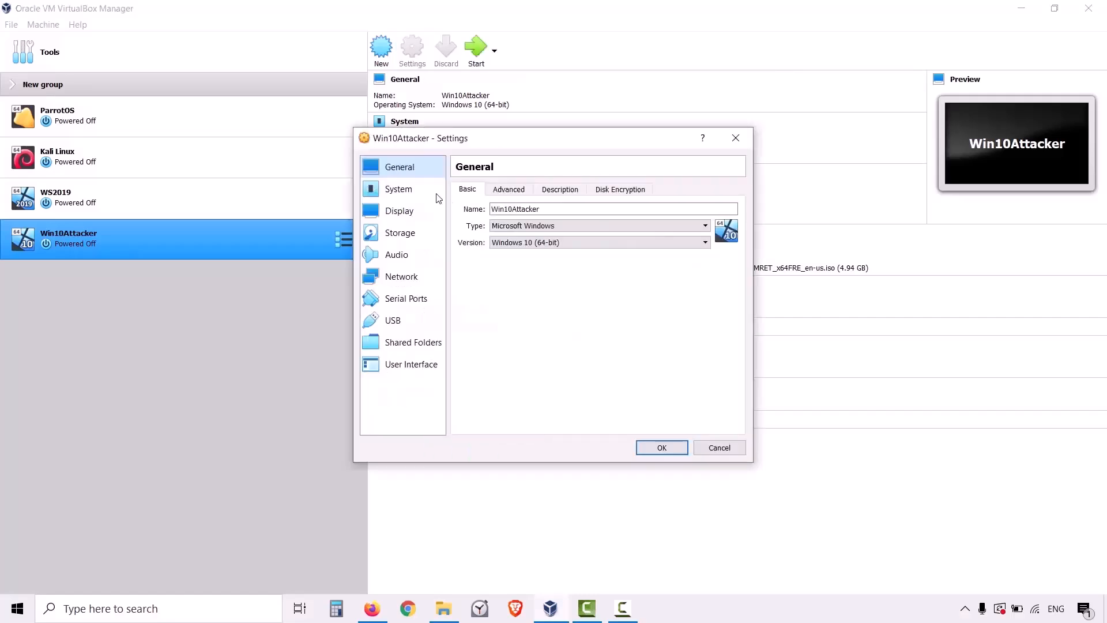
pyautogui.click(411, 190)
pyautogui.click(533, 242)
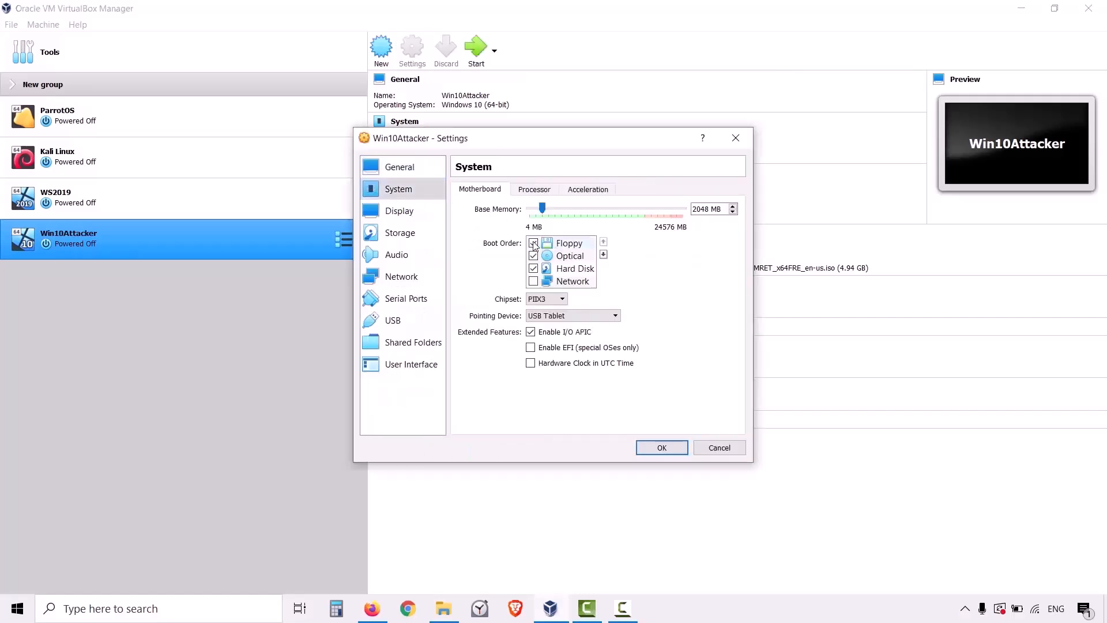
pyautogui.click(419, 216)
pyautogui.click(413, 237)
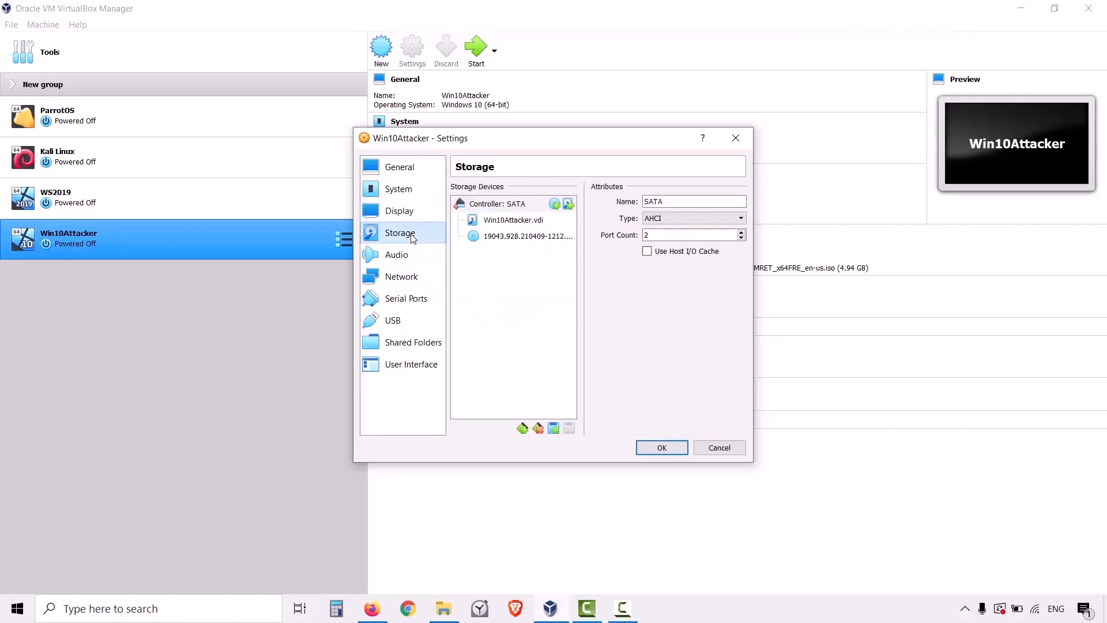
# Attach Win10Attacker's network Adapter 1 to Bridged Adapter.
pyautogui.click(410, 276)
pyautogui.click(548, 225)
pyautogui.click(551, 245)
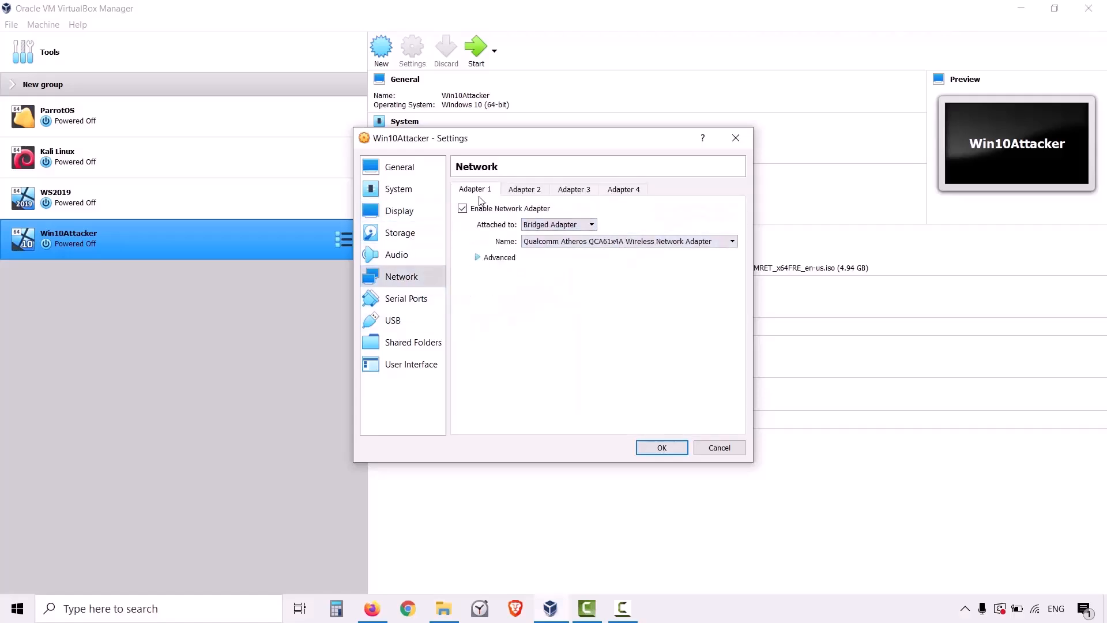
# Set Win10Attacker's Shared Clipboard and Drag'n'Drop to Bidirectional and save the settings.
pyautogui.click(404, 167)
pyautogui.click(522, 193)
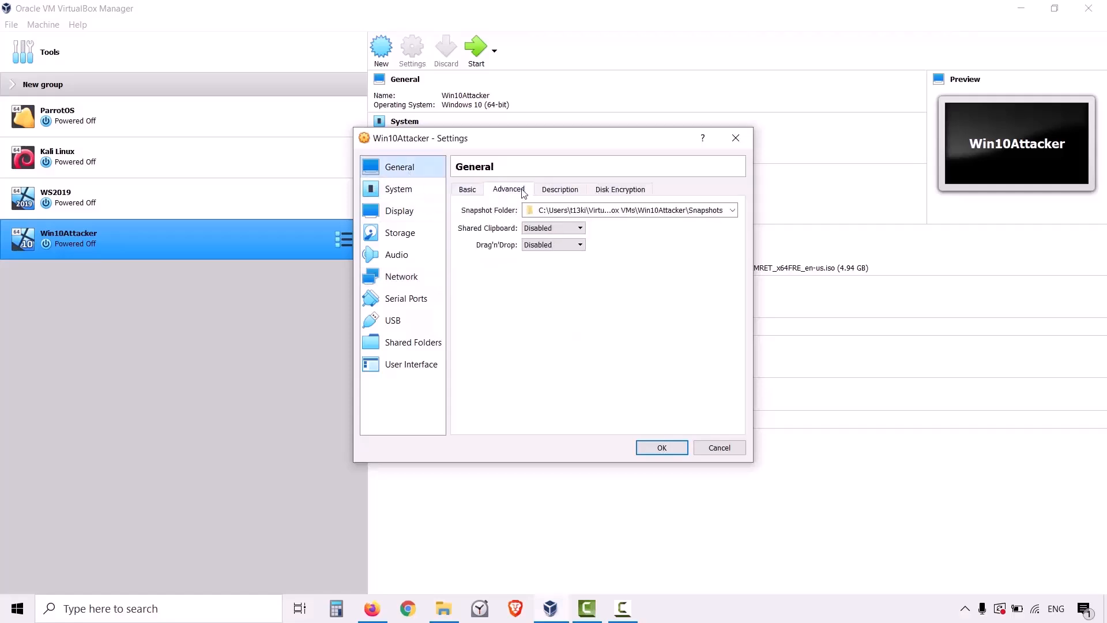
pyautogui.click(533, 229)
pyautogui.click(542, 267)
pyautogui.click(545, 246)
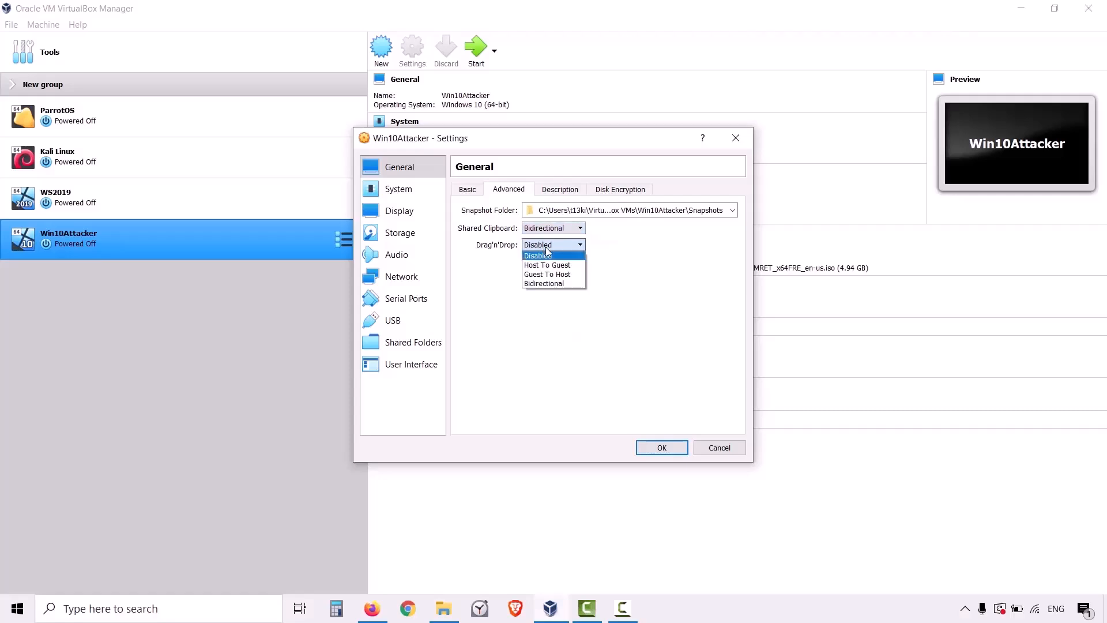
pyautogui.click(547, 284)
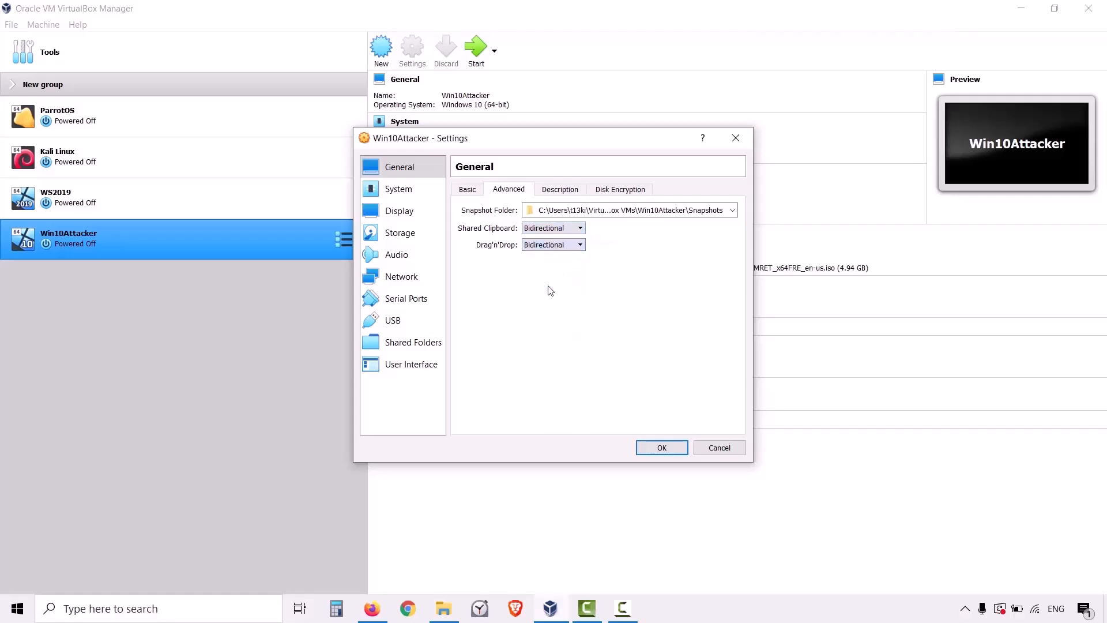
pyautogui.click(662, 446)
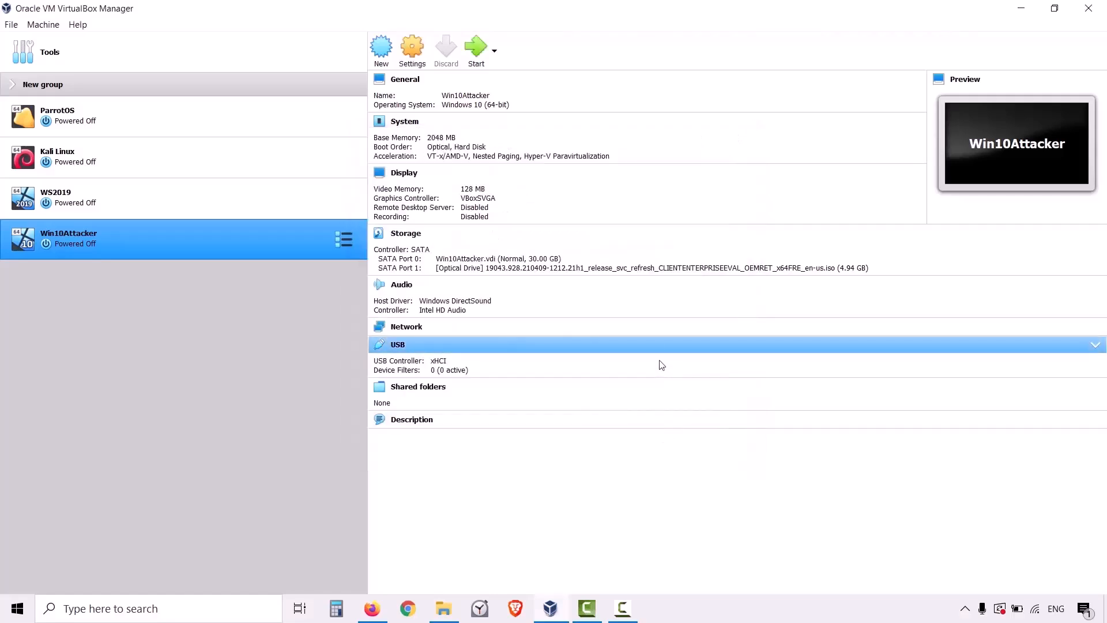
# Start Win10Attacker with the 19043.928.210409-1212 Windows 10 Enterprise evaluation ISO as its start-up disk.
pyautogui.click(479, 52)
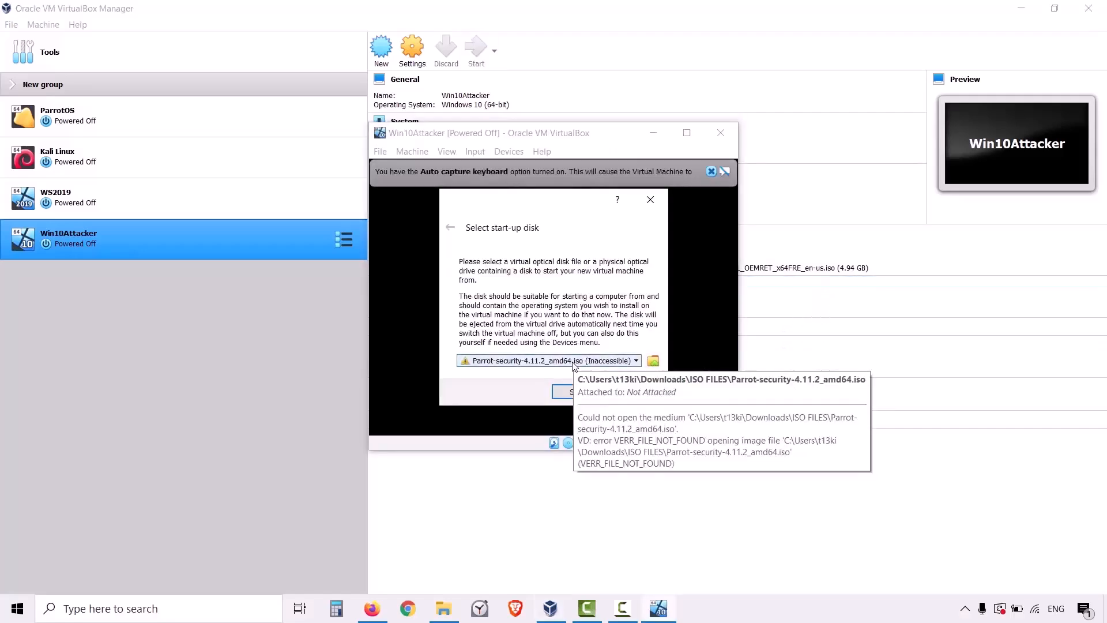
pyautogui.click(574, 365)
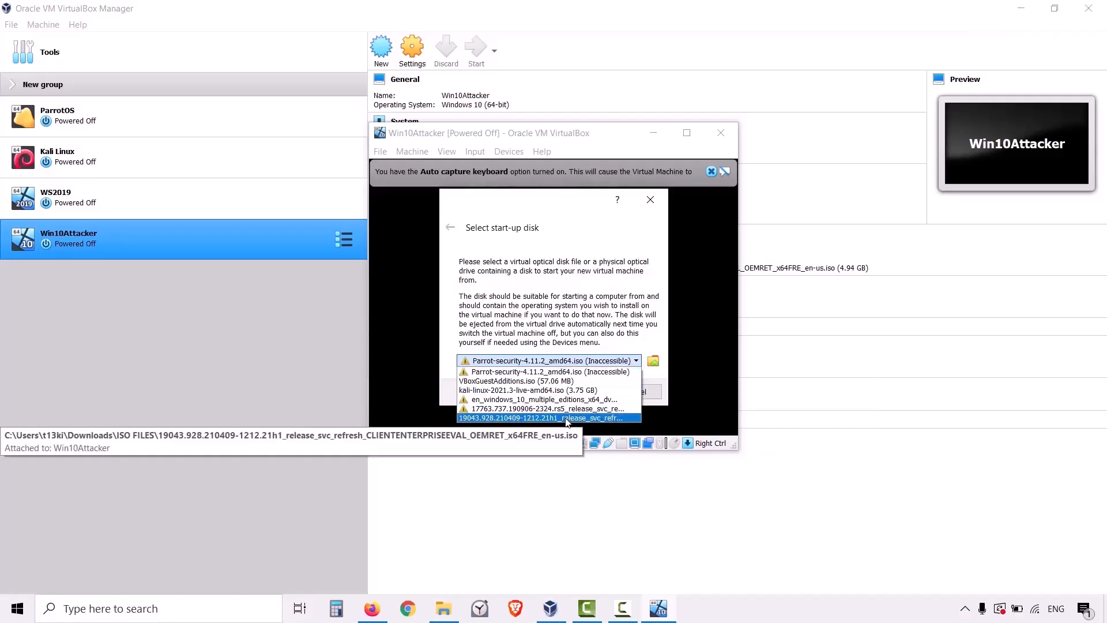
pyautogui.click(568, 418)
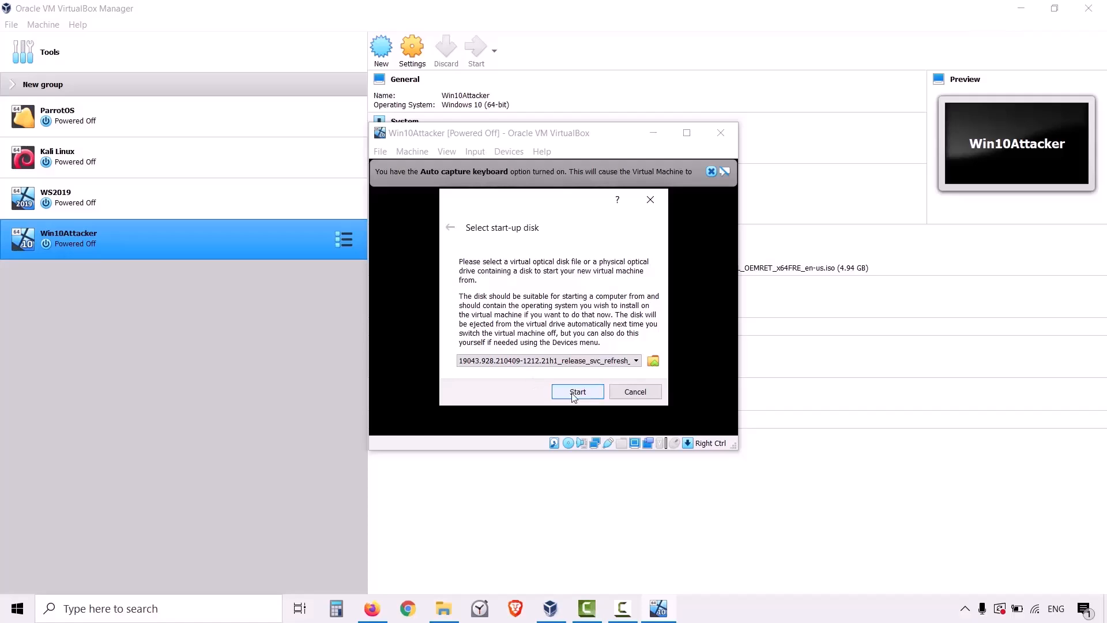
pyautogui.click(576, 392)
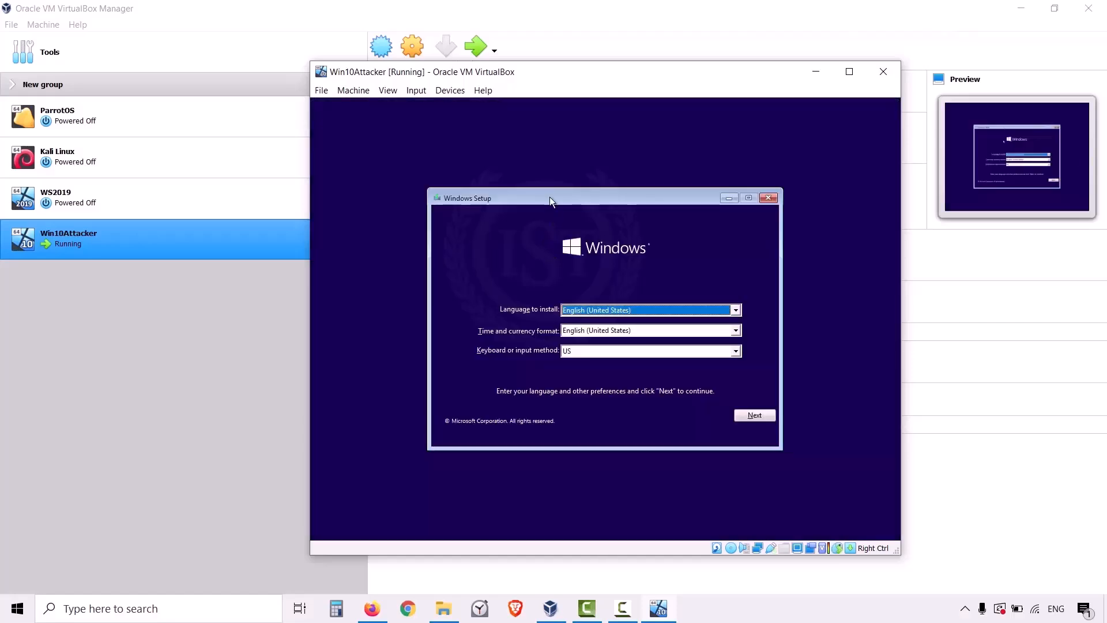
pyautogui.moveTo(549, 196); pyautogui.dragTo(536, 179)
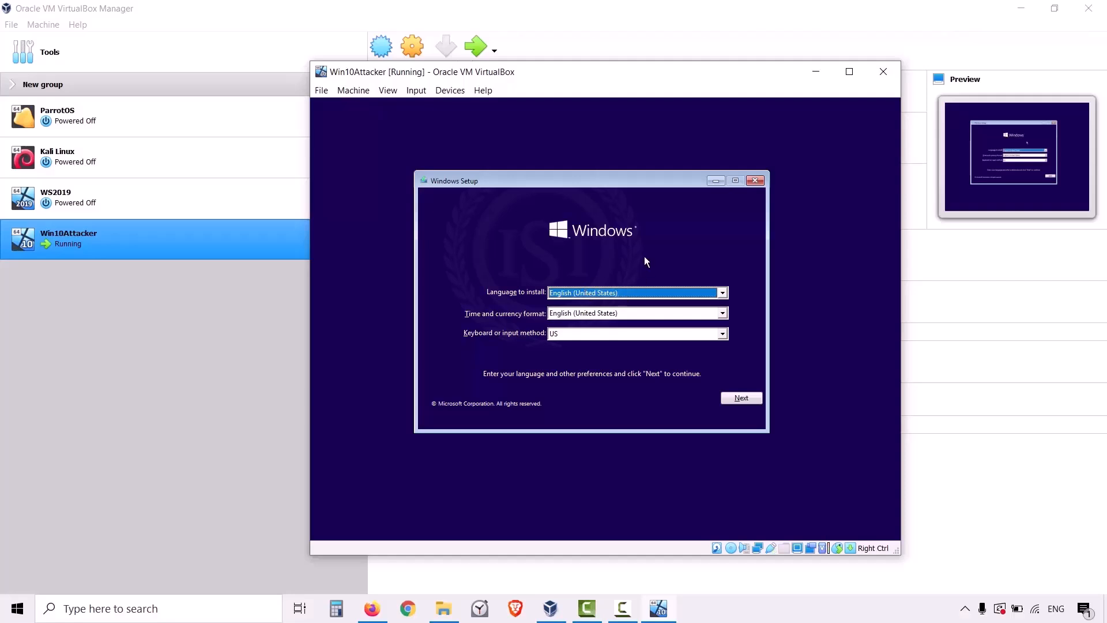
# Set the time and currency format to English (India) in Windows Setup and continue.
pyautogui.click(606, 313)
pyautogui.scroll(3, 606, 340)
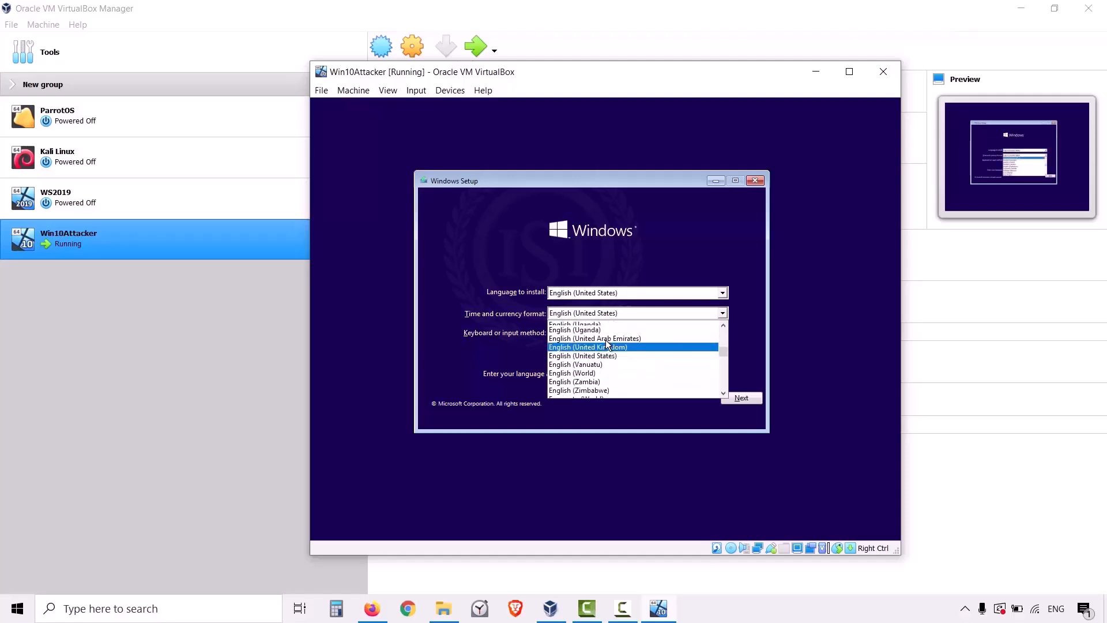
pyautogui.scroll(7, 606, 340)
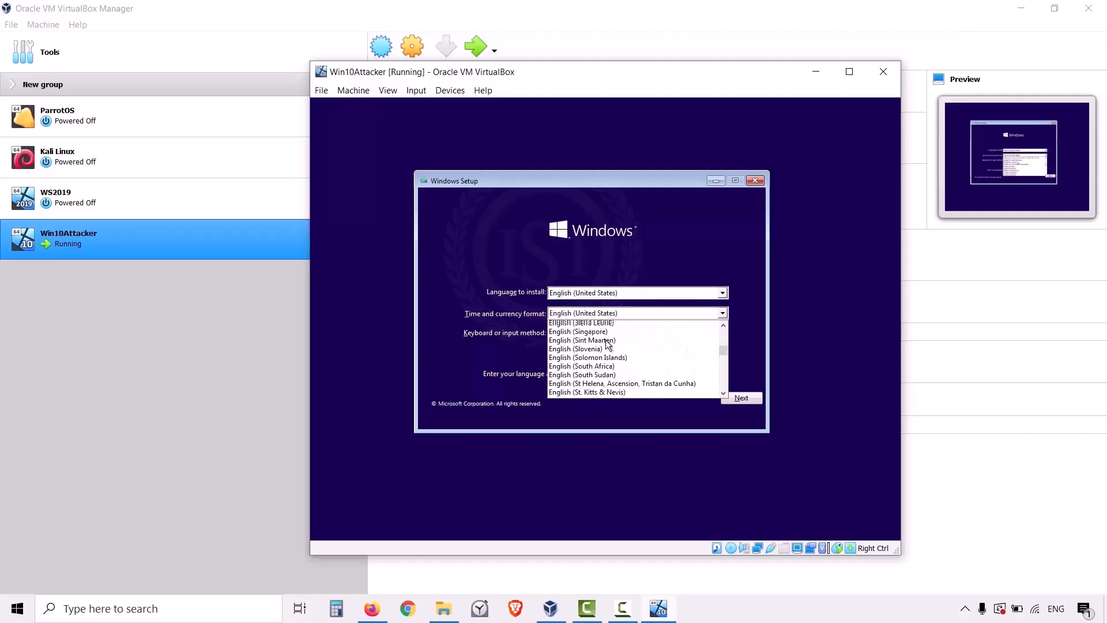
pyautogui.scroll(10, 607, 342)
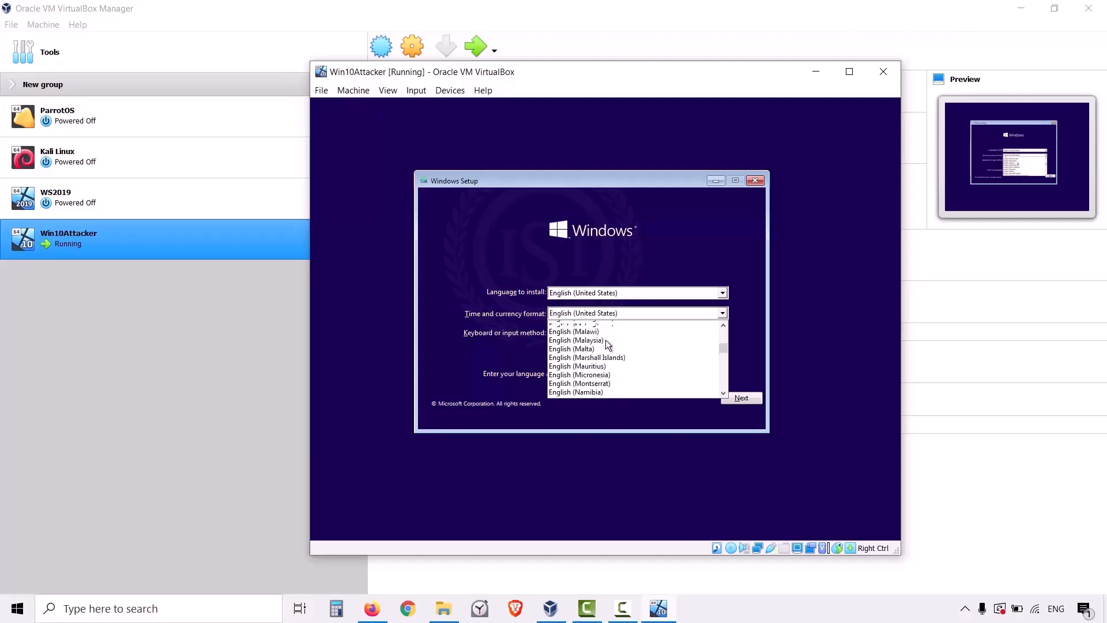
pyautogui.scroll(5, 605, 341)
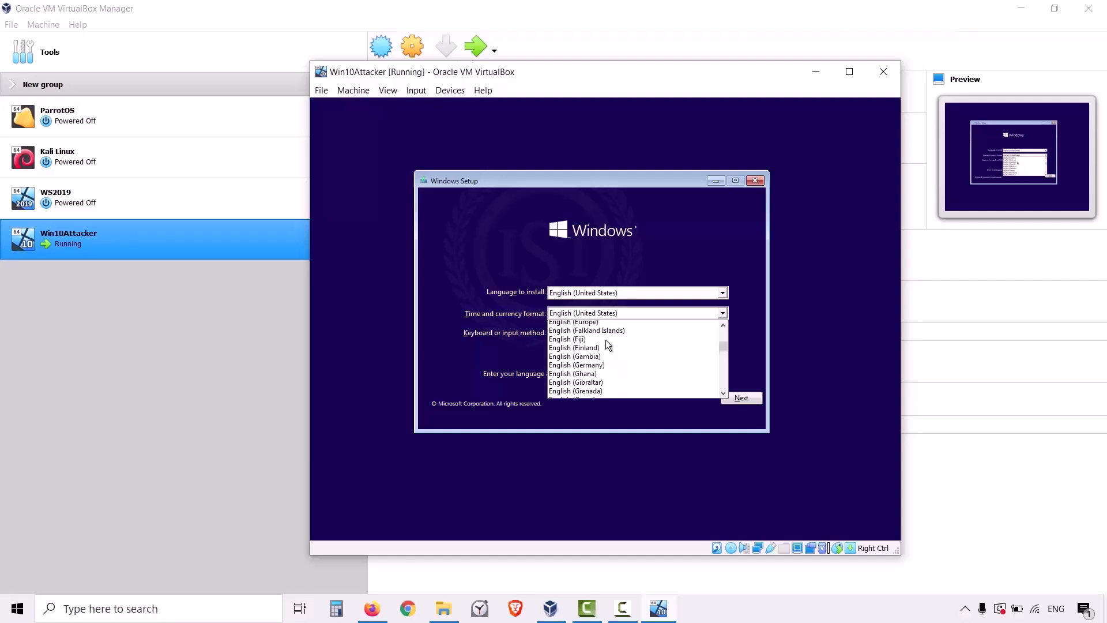
pyautogui.scroll(-4, 605, 342)
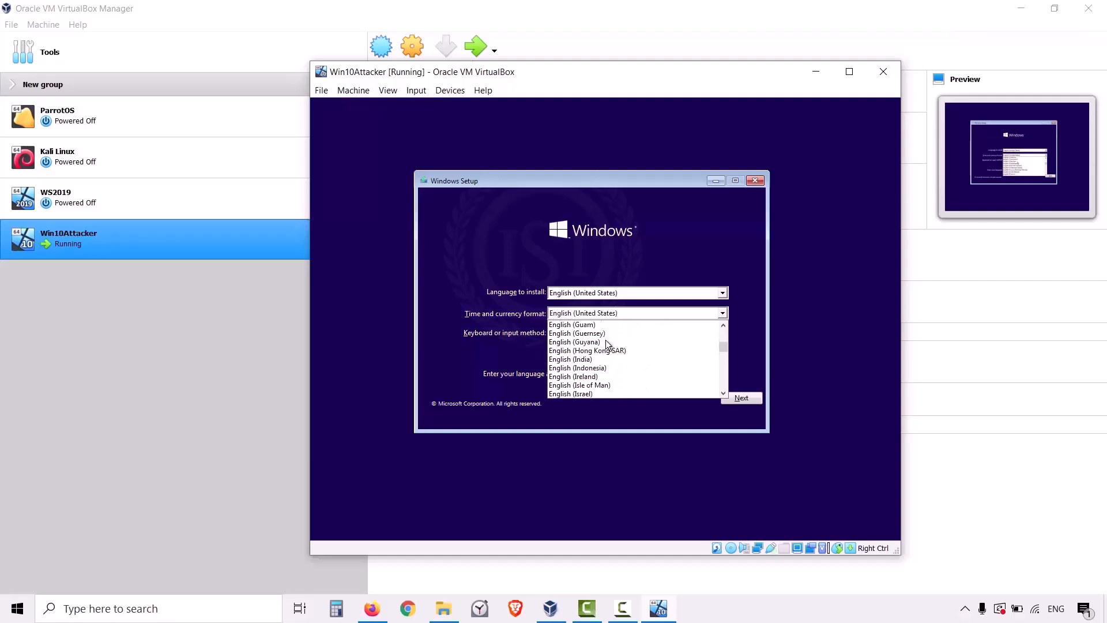
pyautogui.click(589, 359)
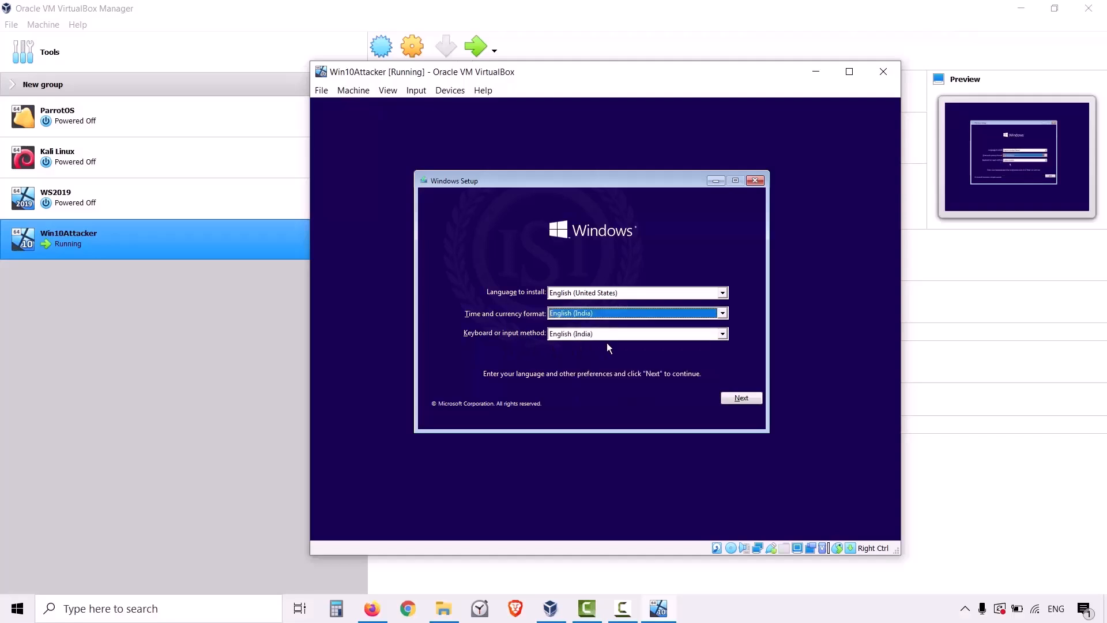
pyautogui.click(739, 402)
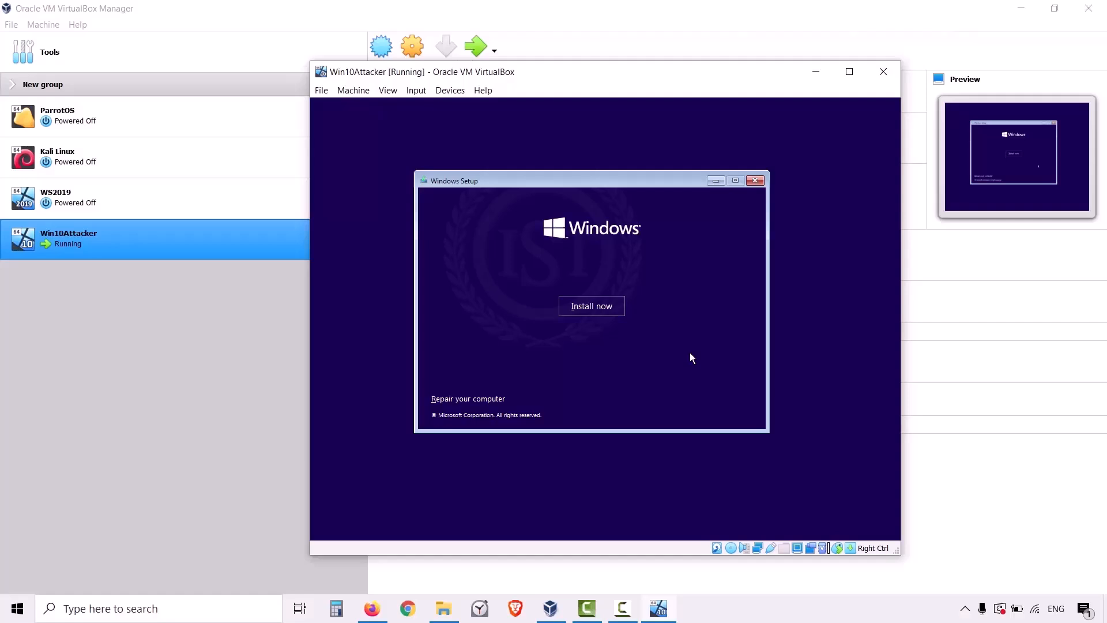
# Accept the Windows license terms and start a custom, Windows-only installation on Drive 0's unallocated space.
pyautogui.click(610, 310)
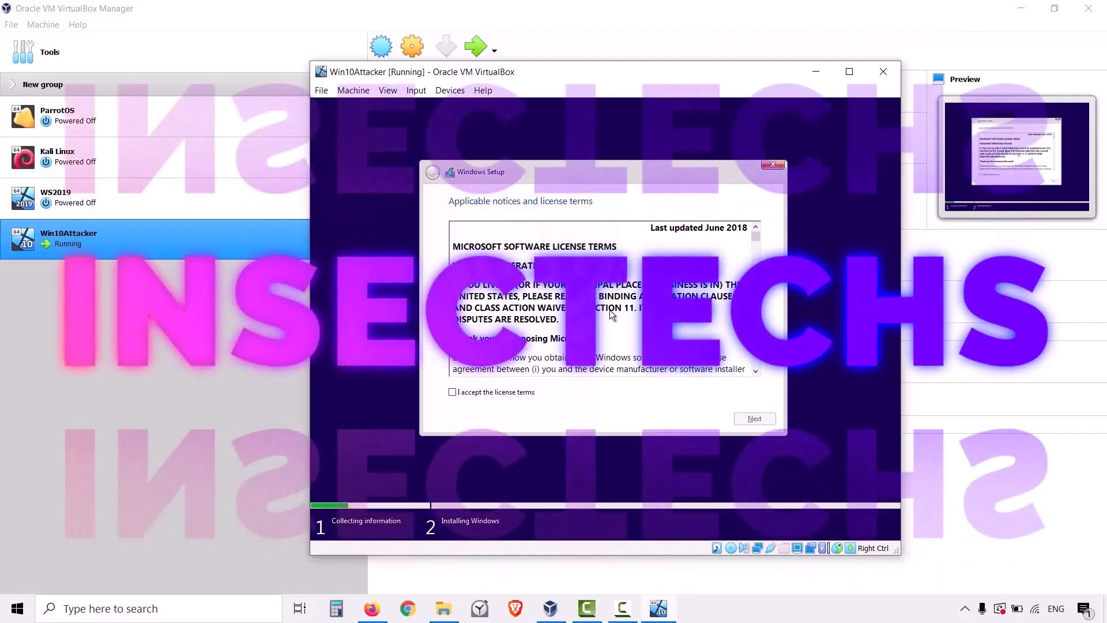
pyautogui.moveTo(755, 241); pyautogui.dragTo(756, 368)
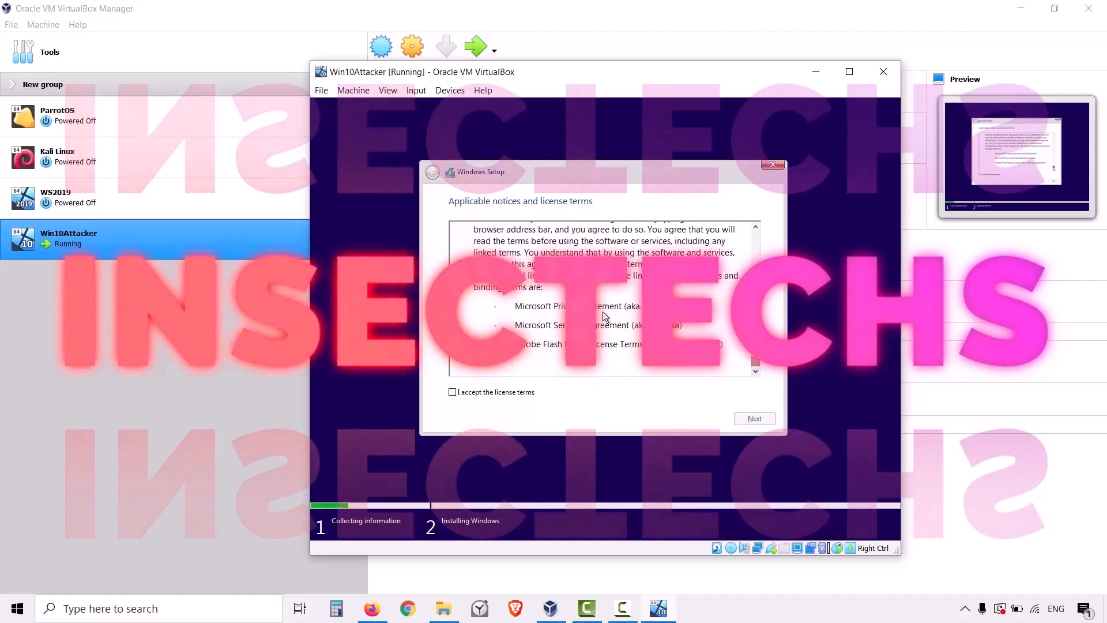
pyautogui.click(452, 393)
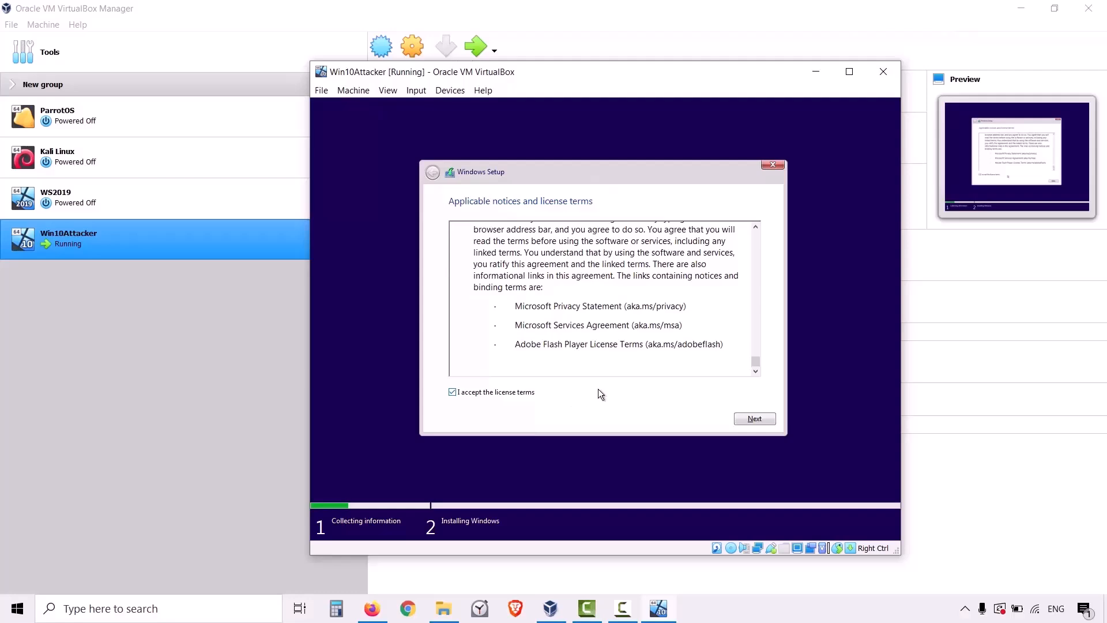
pyautogui.click(753, 419)
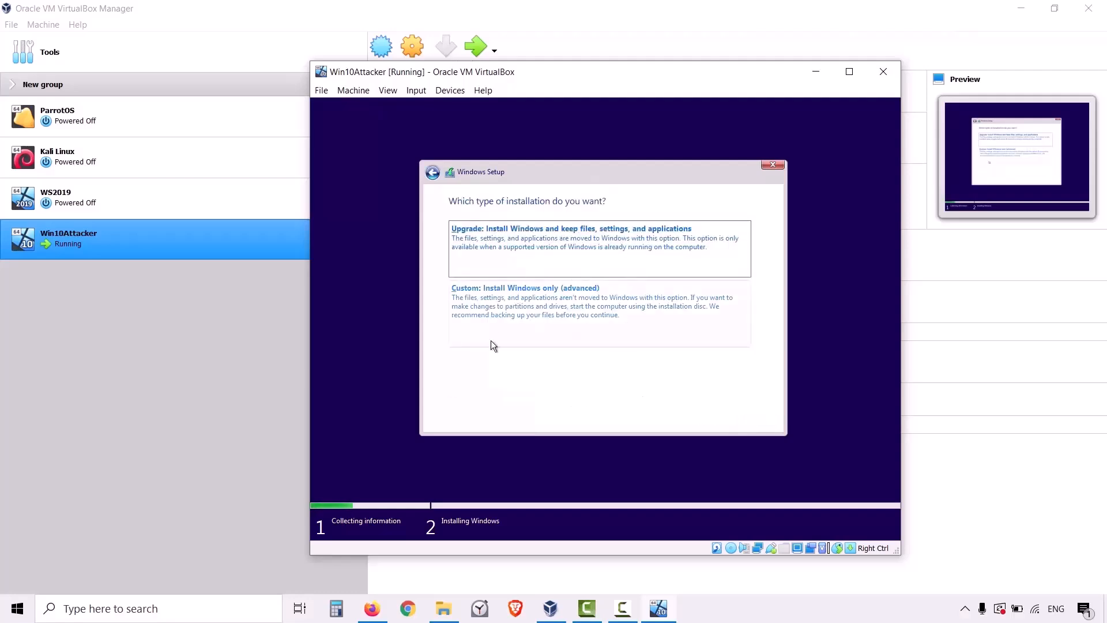
pyautogui.click(555, 306)
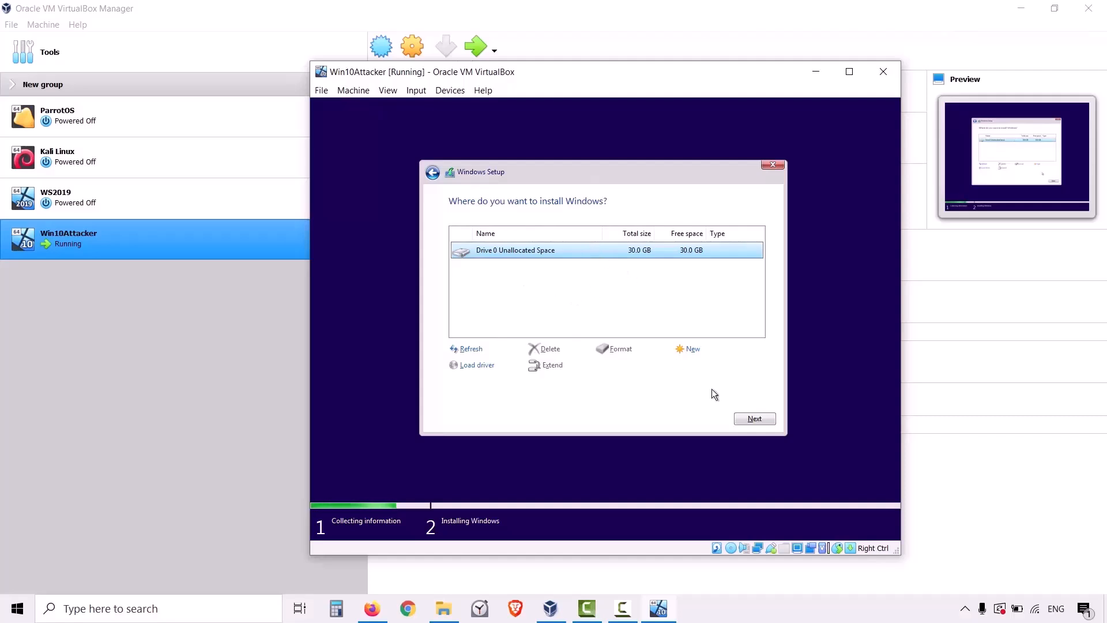
pyautogui.click(742, 417)
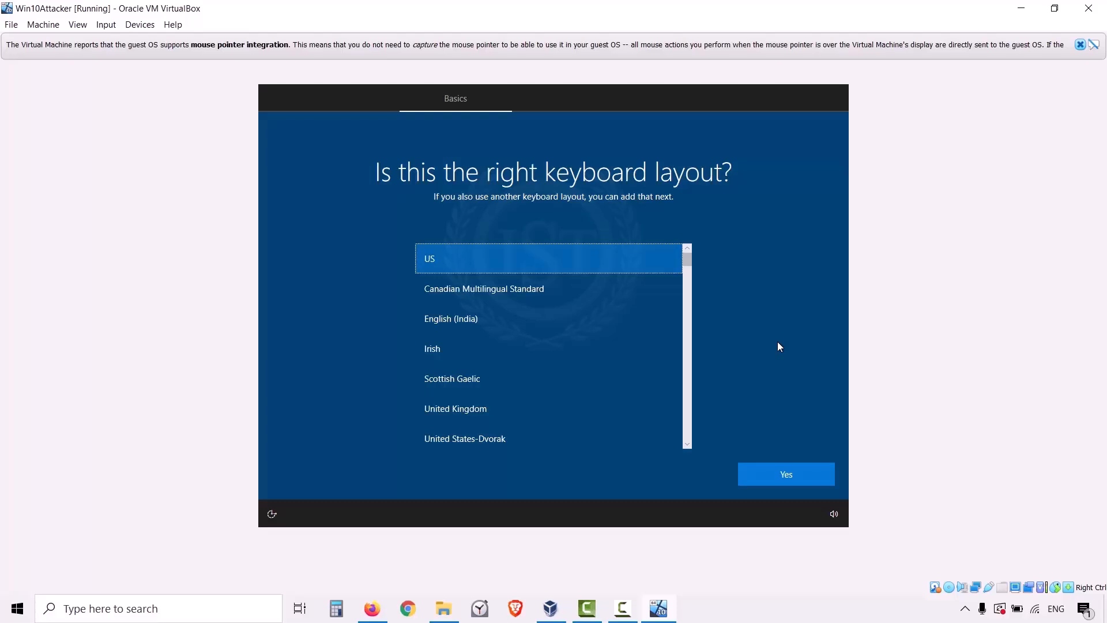
# Accept the US keyboard layout and skip adding a second layout.
pyautogui.click(779, 482)
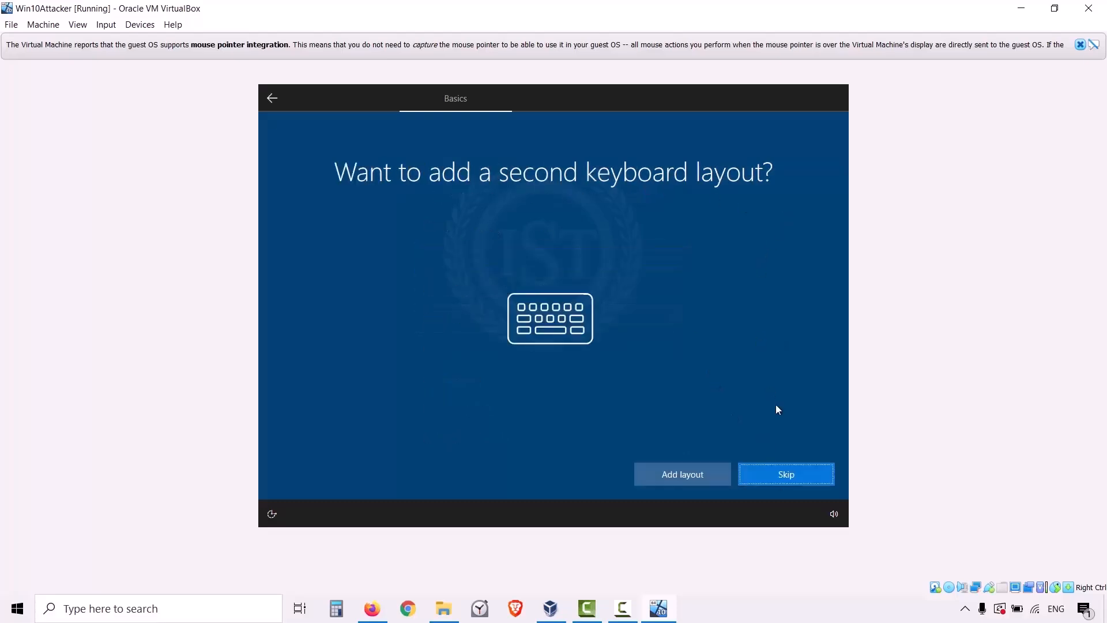
pyautogui.click(801, 473)
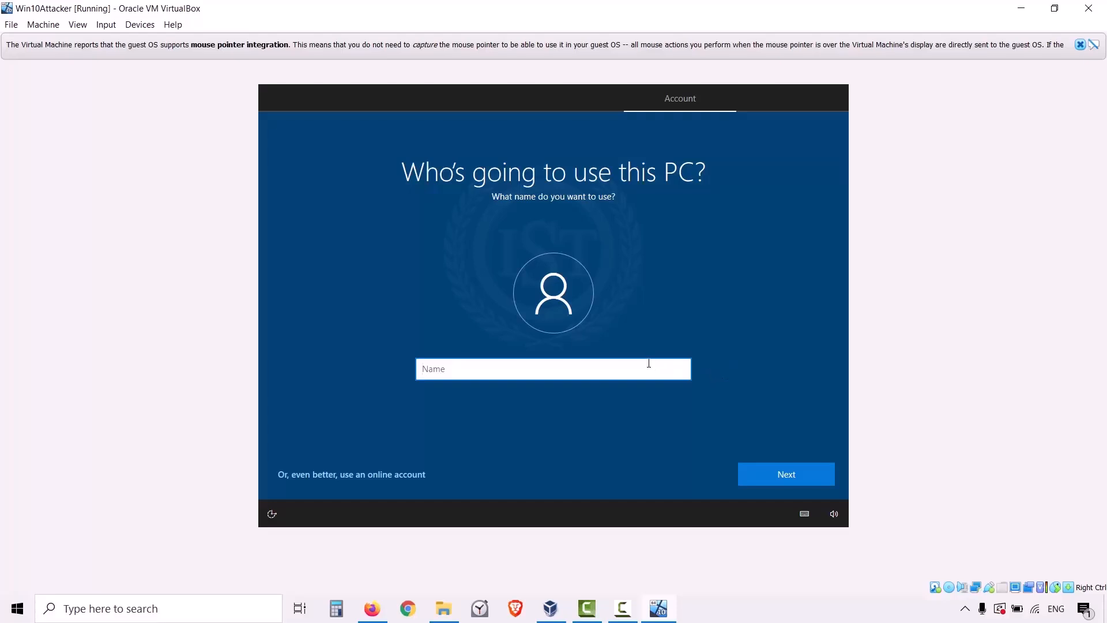
# Enter Attacker as the name of the PC's local user account and continue.
pyautogui.write('Kiran')
pyautogui.press('BackSpace')
pyautogui.press('BackSpace')
pyautogui.press('BackSpace')
pyautogui.press('BackSpace')
pyautogui.press('BackSpace')
pyautogui.write('An')
pyautogui.press('BackSpace')
pyautogui.write('ttacker')
pyautogui.click(787, 469)
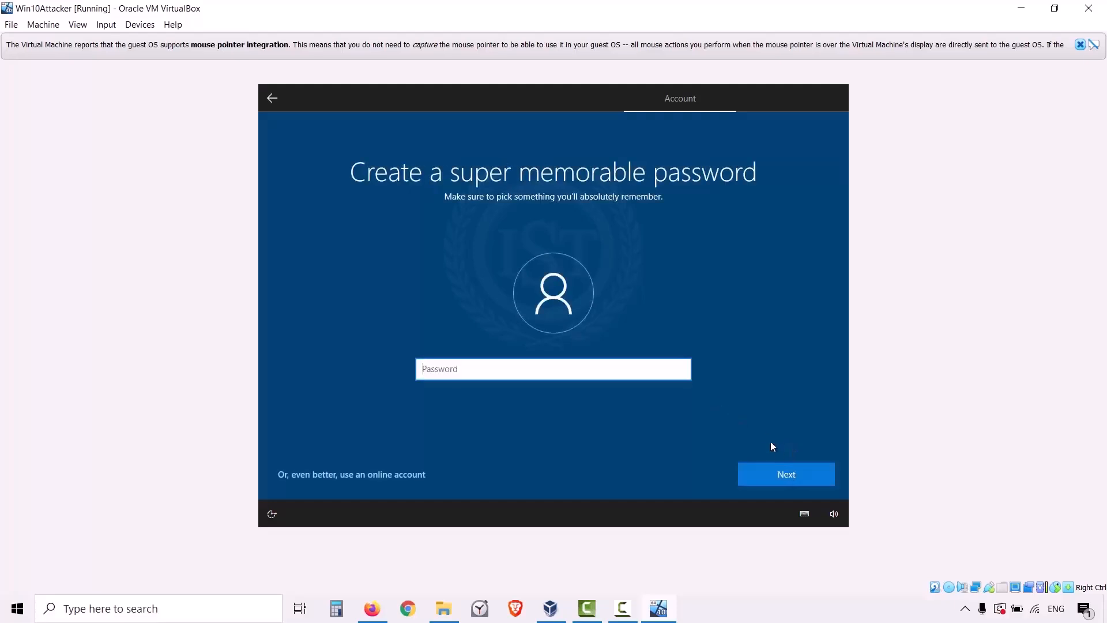
# Create the local account's password and confirm it by entering the same password again.
pyautogui.write('••••')
pyautogui.click(782, 467)
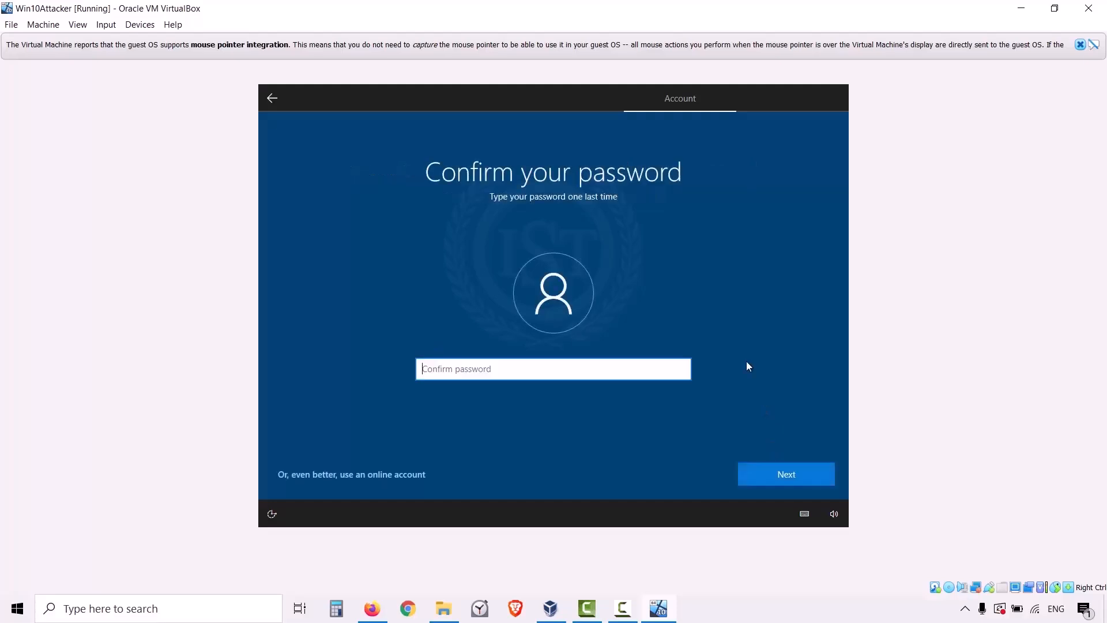
pyautogui.write('••••••••')
pyautogui.click(798, 469)
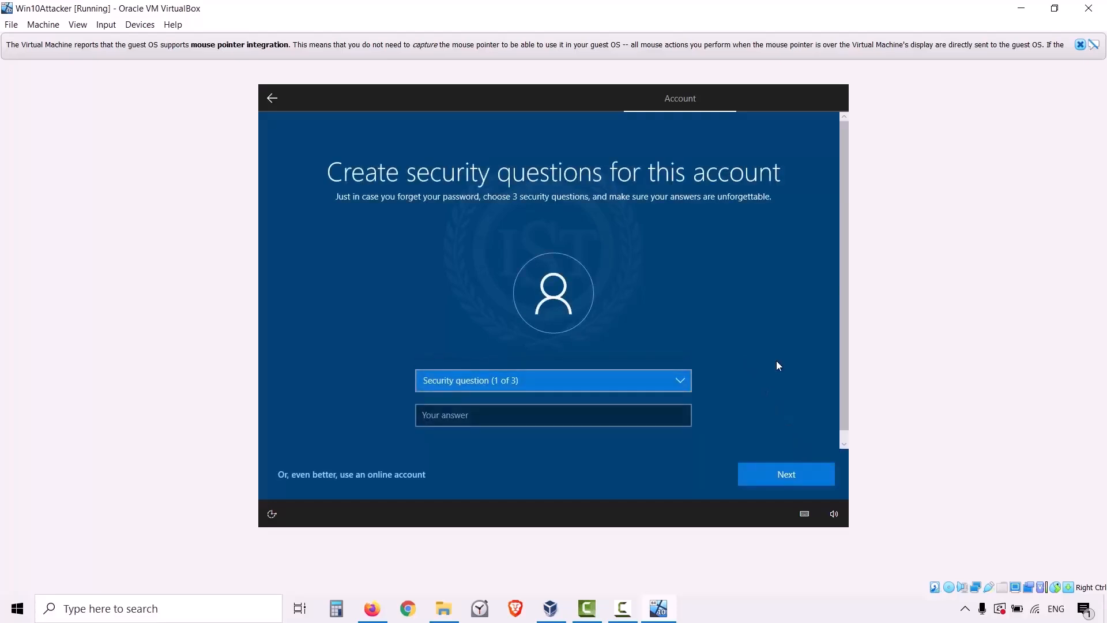
# Choose the first pet's name question as the first security question and submit its answer.
pyautogui.click(630, 381)
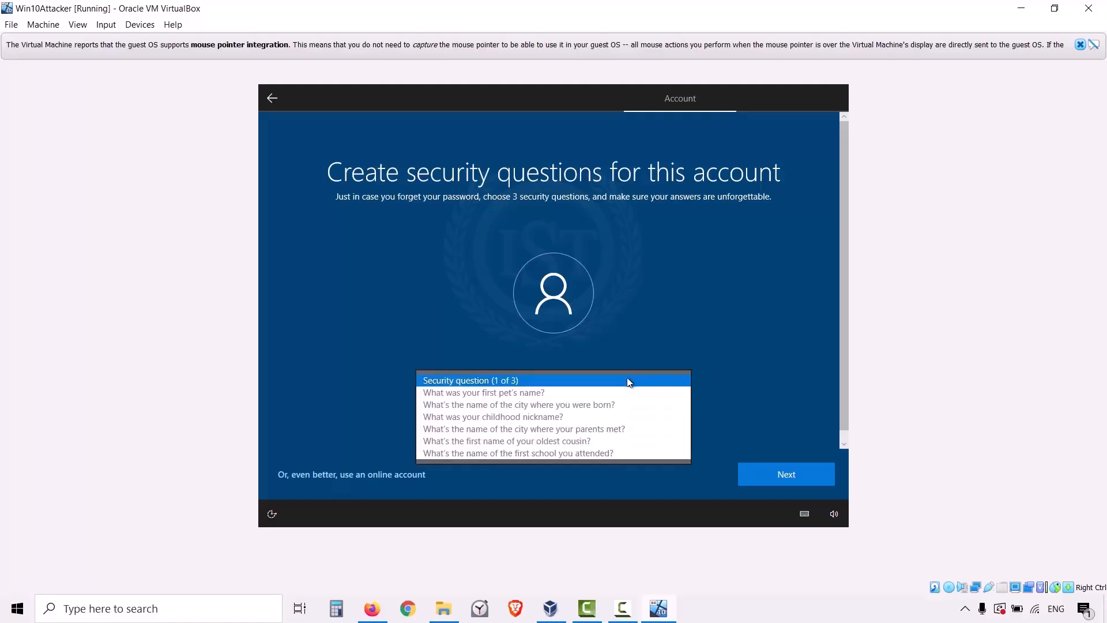
pyautogui.click(613, 394)
pyautogui.click(601, 414)
pyautogui.write('...')
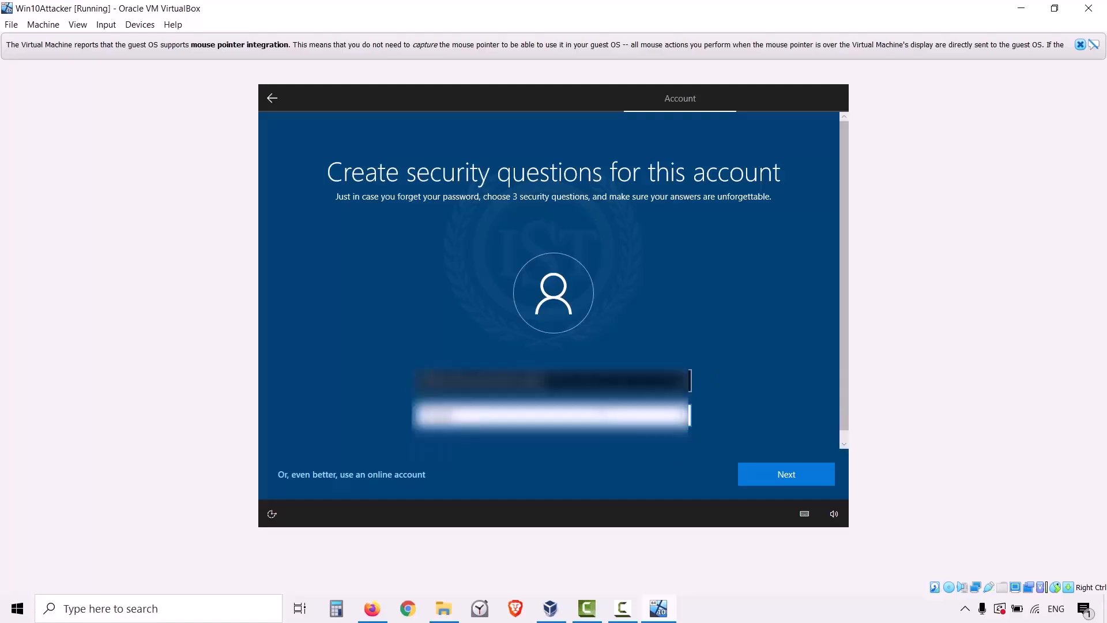
pyautogui.click(760, 477)
# Choose a second security question for the account and submit its answer.
pyautogui.click(634, 382)
pyautogui.click(617, 409)
pyautogui.click(602, 415)
pyautogui.write('...')
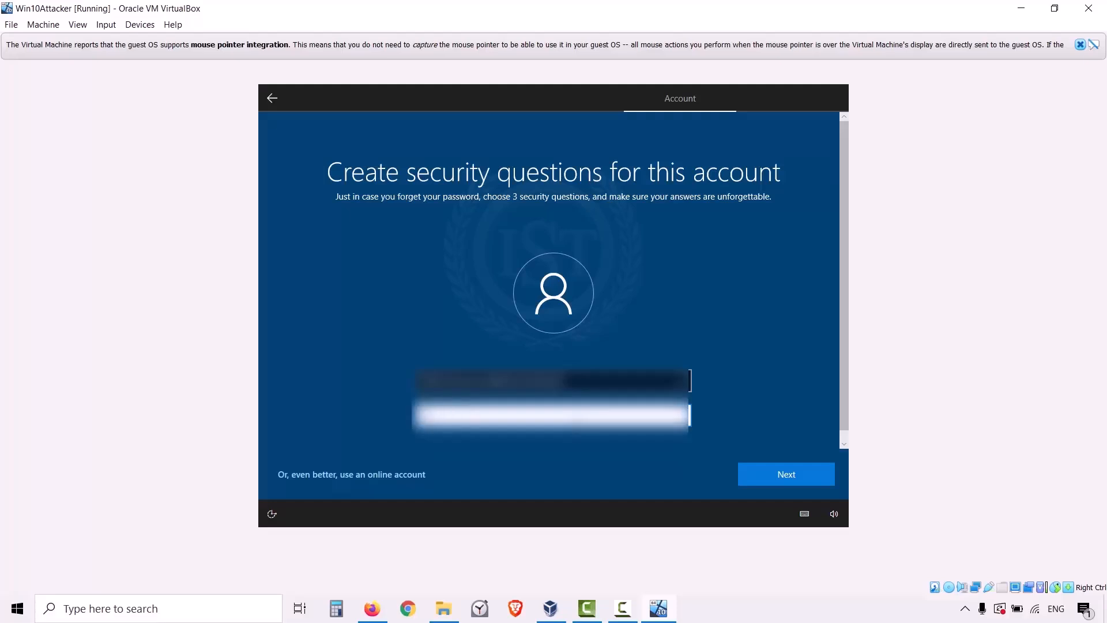
pyautogui.click(762, 476)
# Choose a third security question and submit its answer to complete the account's security questions.
pyautogui.click(588, 383)
pyautogui.click(588, 408)
pyautogui.click(594, 415)
pyautogui.write('...')
pyautogui.click(761, 469)
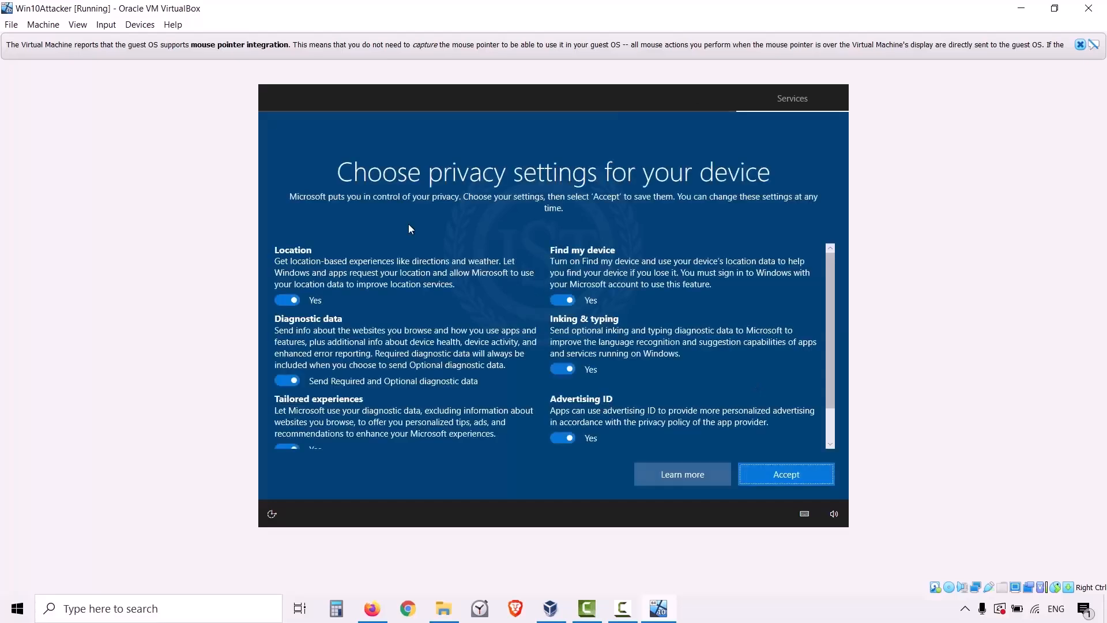
# Turn off location, optional diagnostic data, tailored experiences, Find my device, inking and typing, and advertising ID in the privacy settings.
pyautogui.click(287, 300)
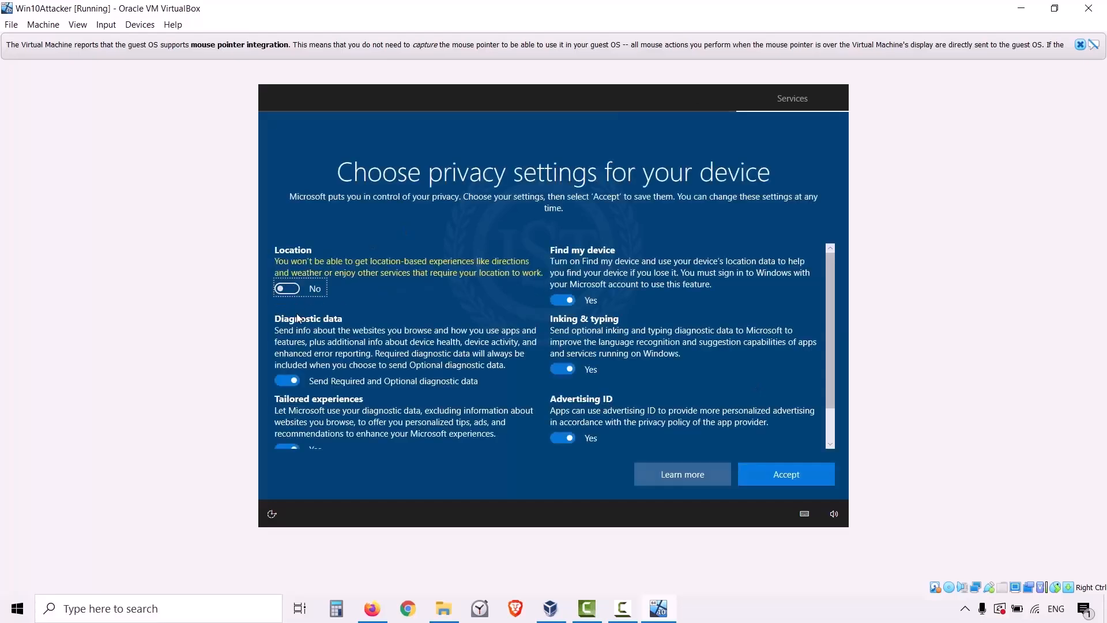
pyautogui.click(294, 379)
pyautogui.scroll(-1, 349, 357)
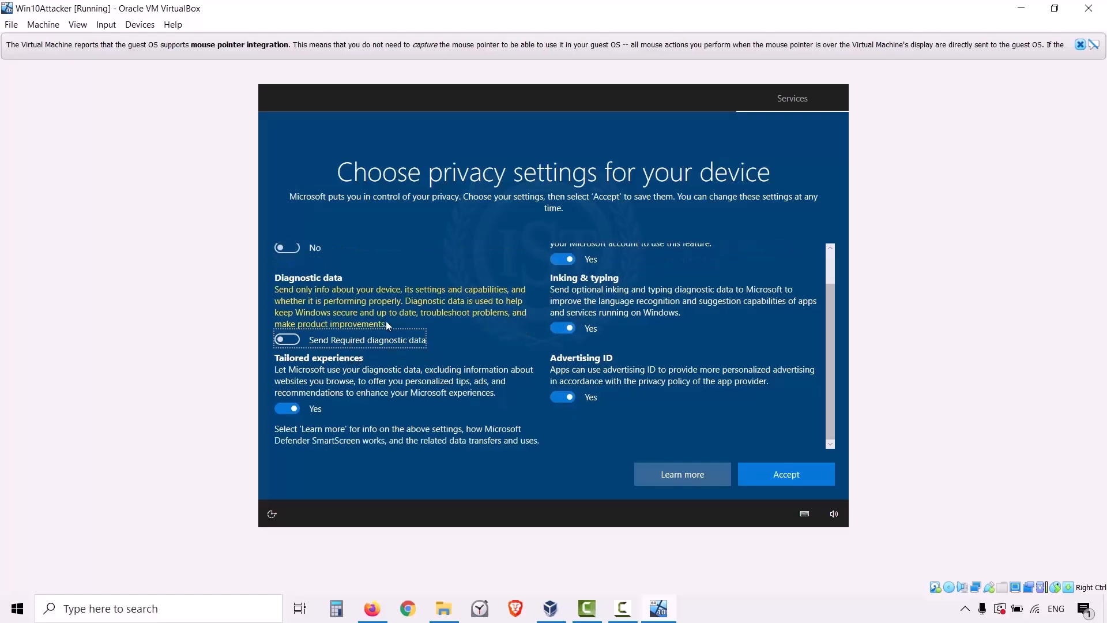
pyautogui.click(294, 407)
pyautogui.scroll(1, 565, 350)
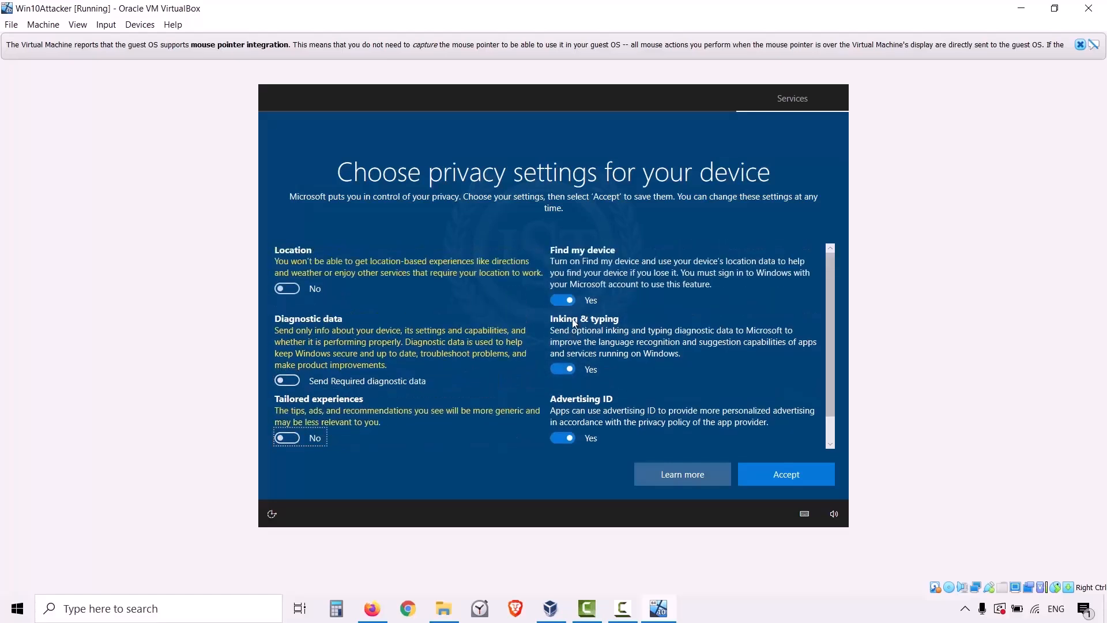
pyautogui.click(569, 299)
pyautogui.click(560, 358)
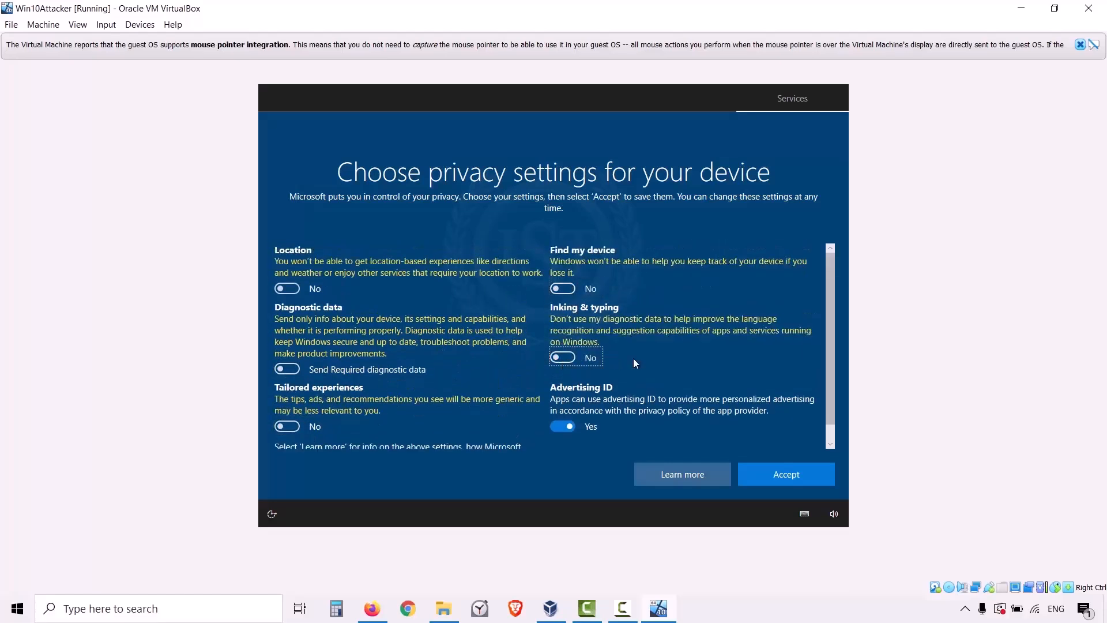
pyautogui.click(567, 426)
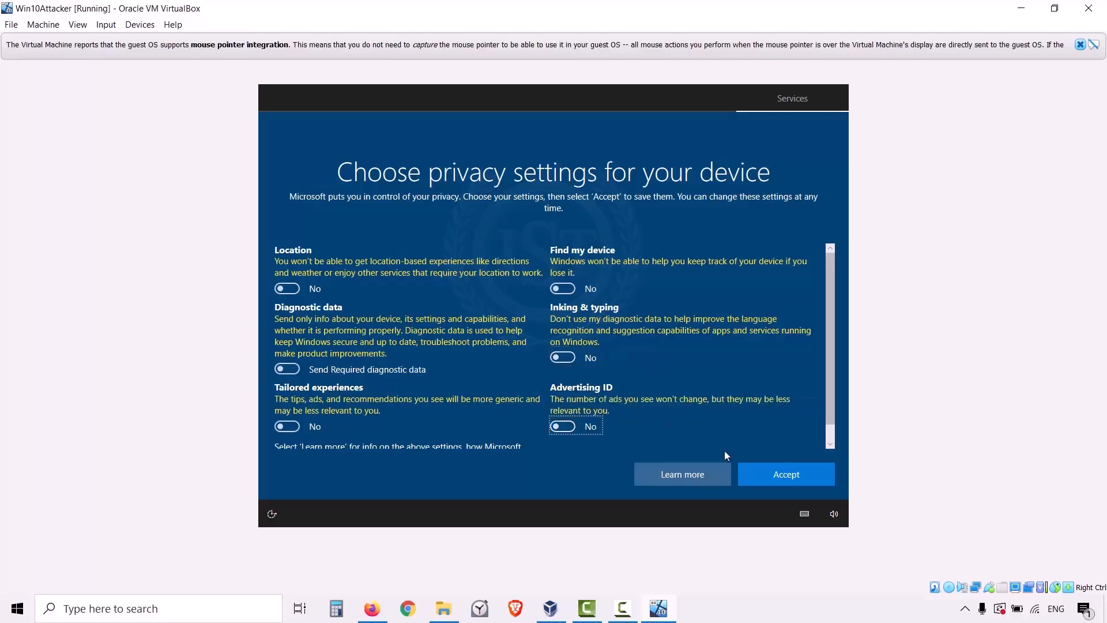
# Accept the privacy choices to finish Windows setup and allow the PC to be discoverable on the network.
pyautogui.click(751, 472)
pyautogui.click(694, 475)
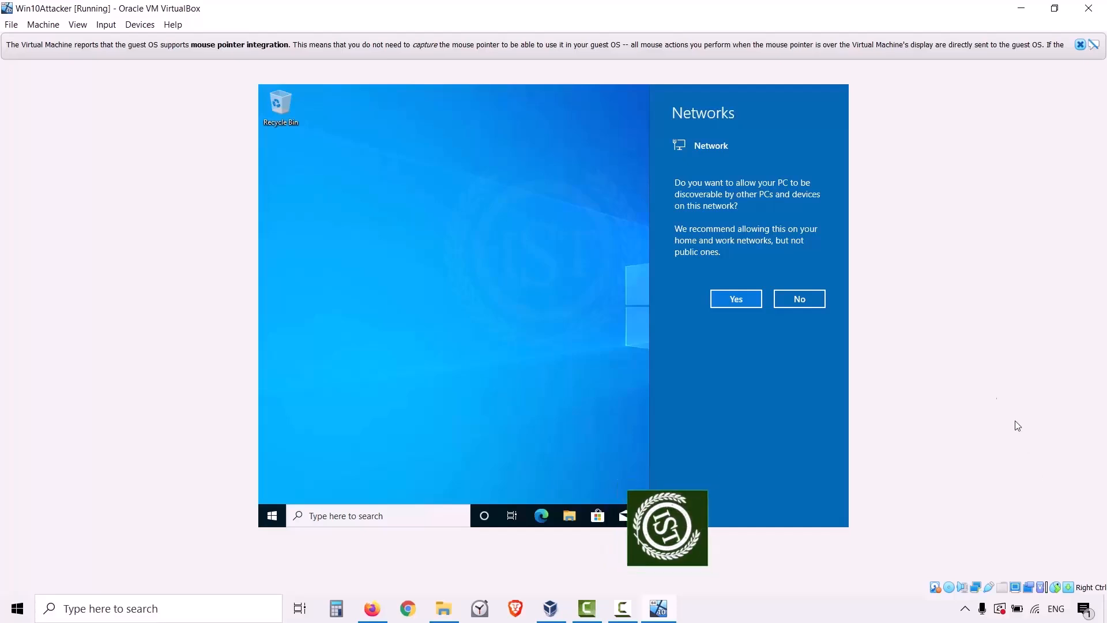
pyautogui.click(742, 302)
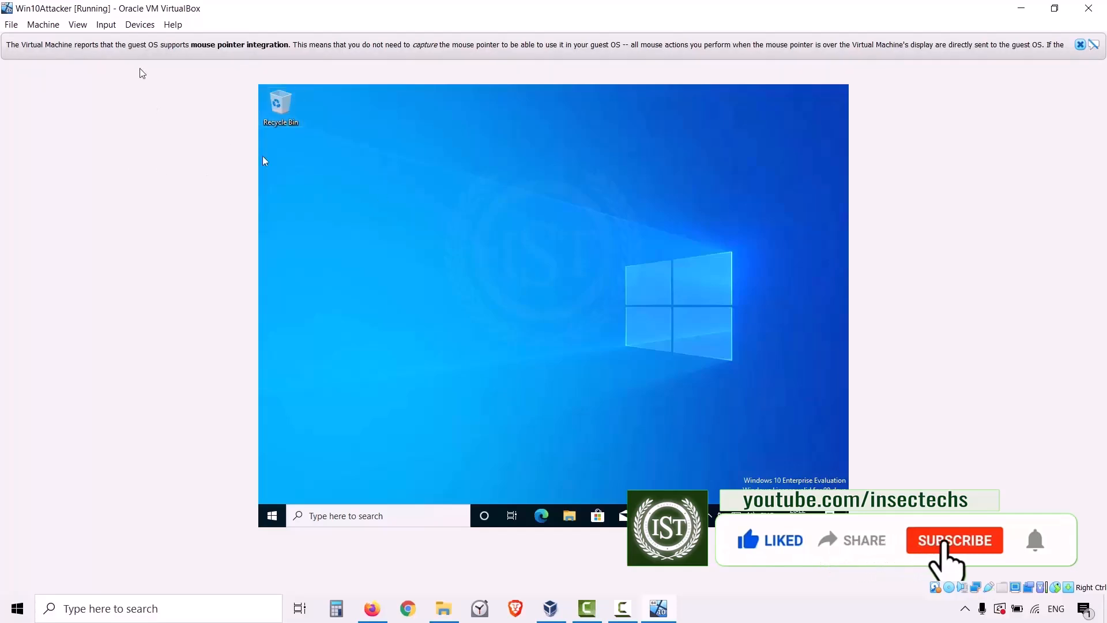
# Insert the Guest Additions CD image into the virtual machine and open its CD drive in the guest's File Explorer.
pyautogui.click(147, 31)
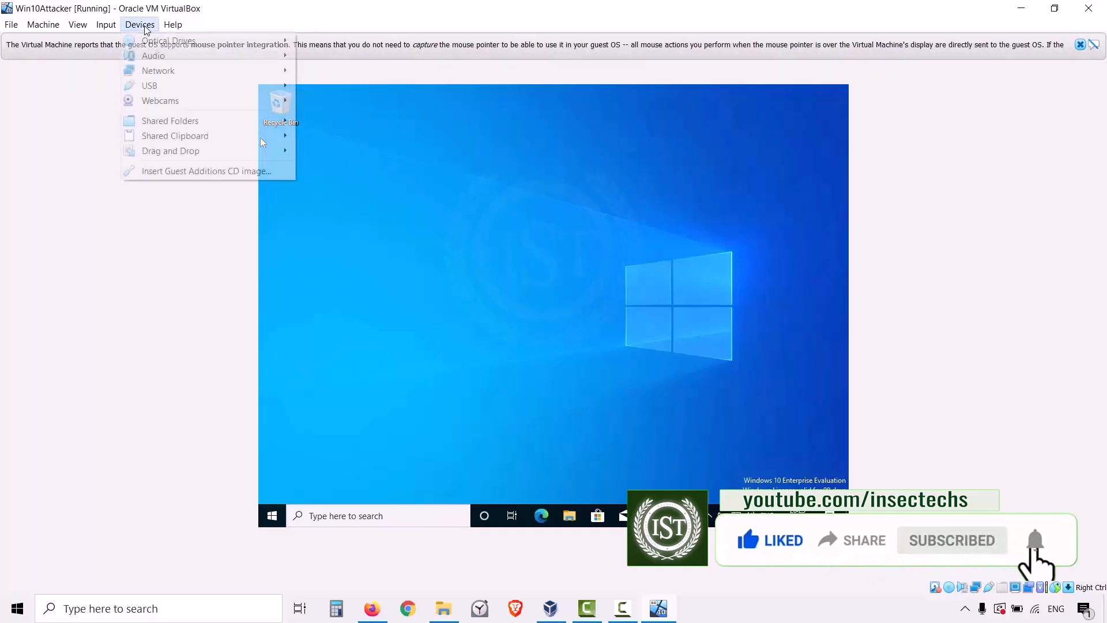
pyautogui.click(186, 171)
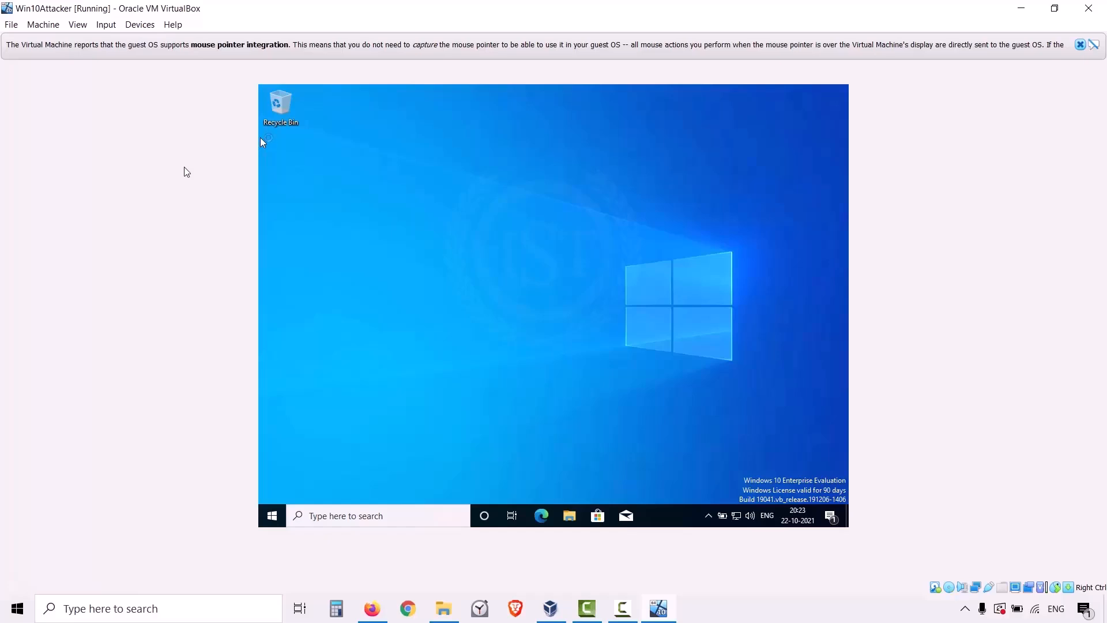
pyautogui.click(569, 516)
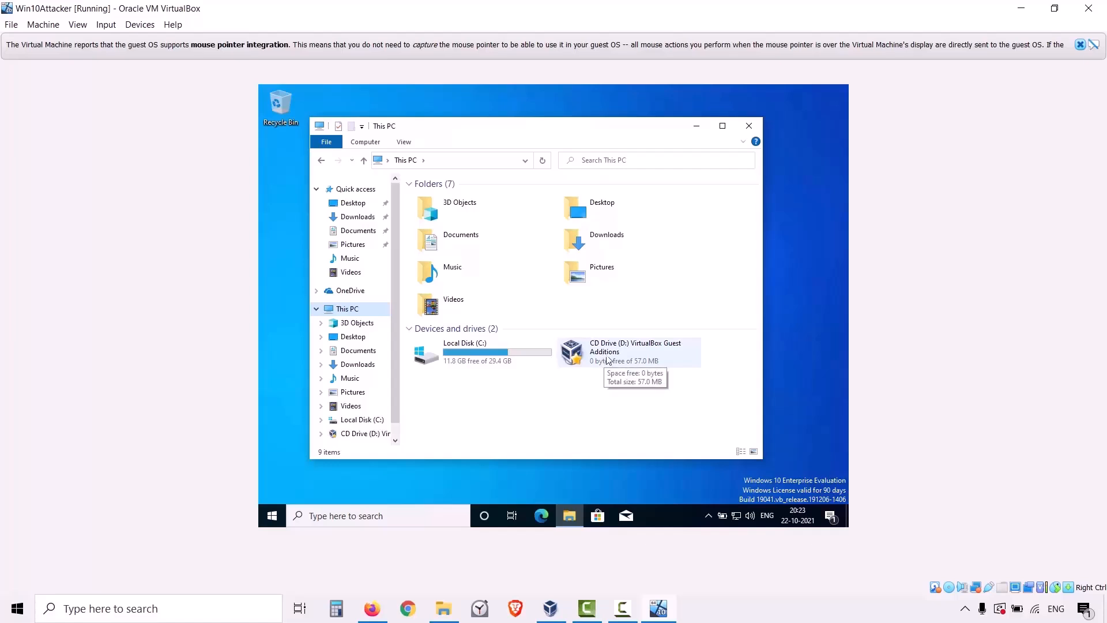
pyautogui.click(628, 359)
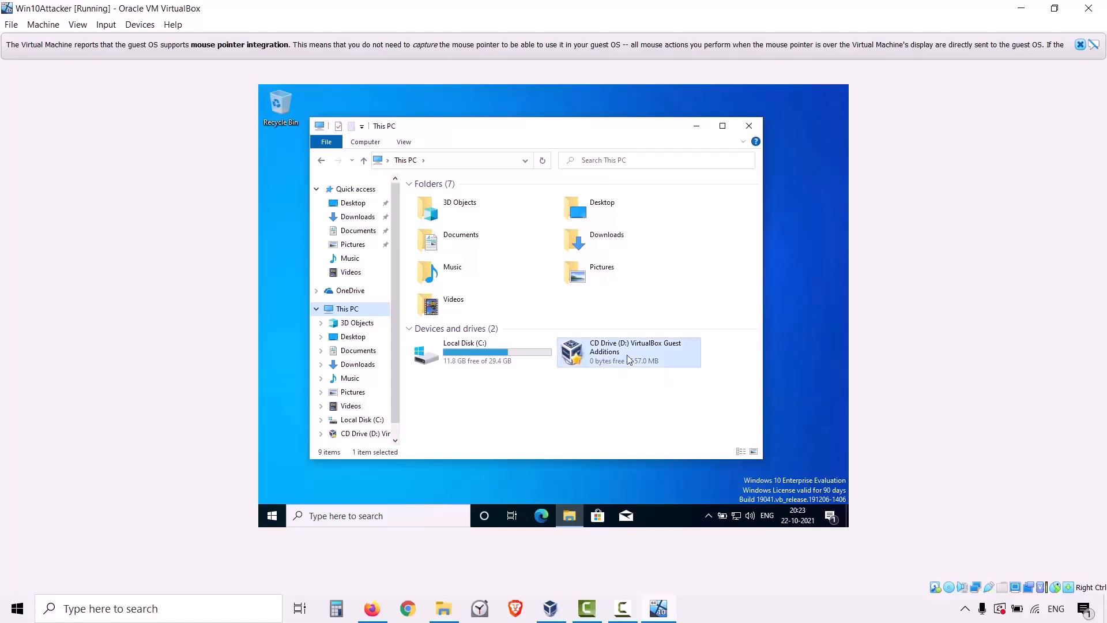
pyautogui.press('Return')
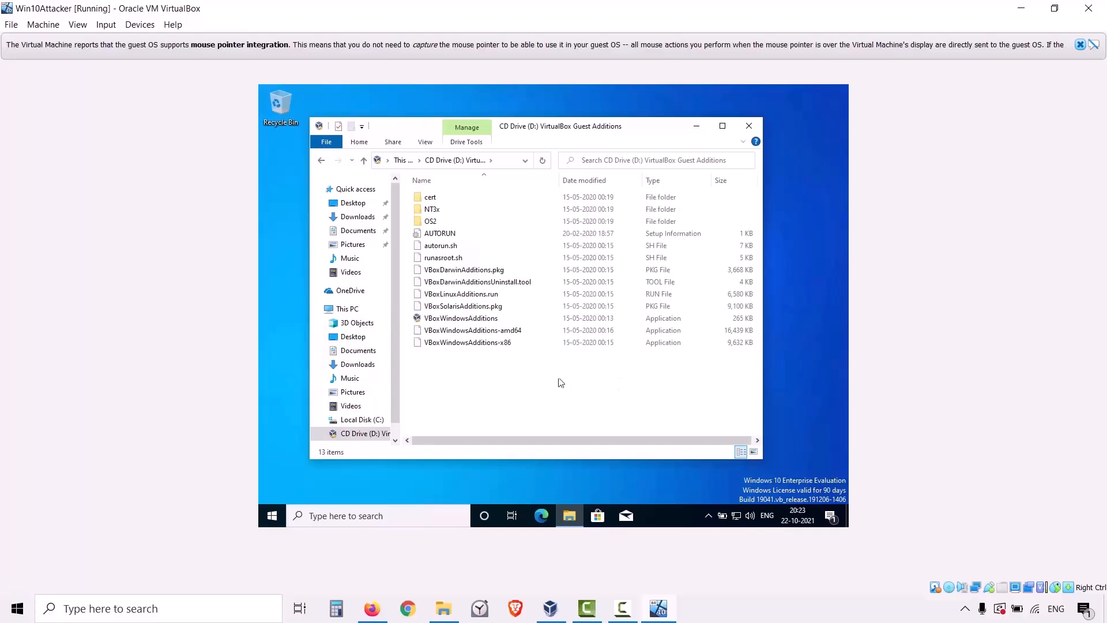
# Install Guest Additions with VBoxWindowsAdditions-amd64 using the default options, always trusting Oracle Corporation software, and finish setup with a manual reboot later.
pyautogui.click(442, 333)
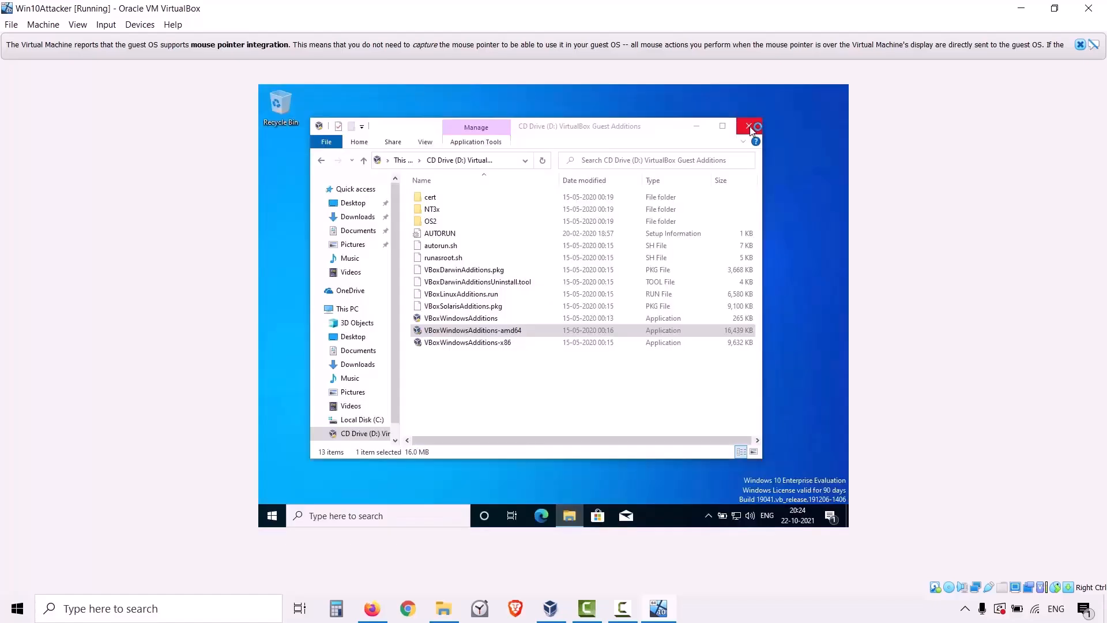
pyautogui.click(749, 127)
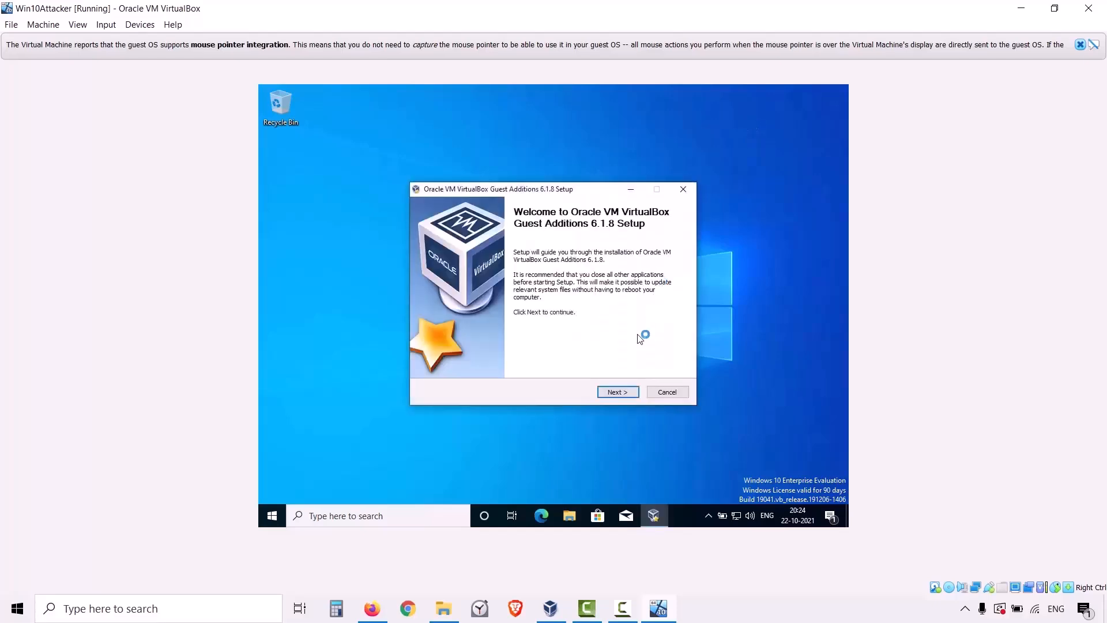
pyautogui.click(617, 393)
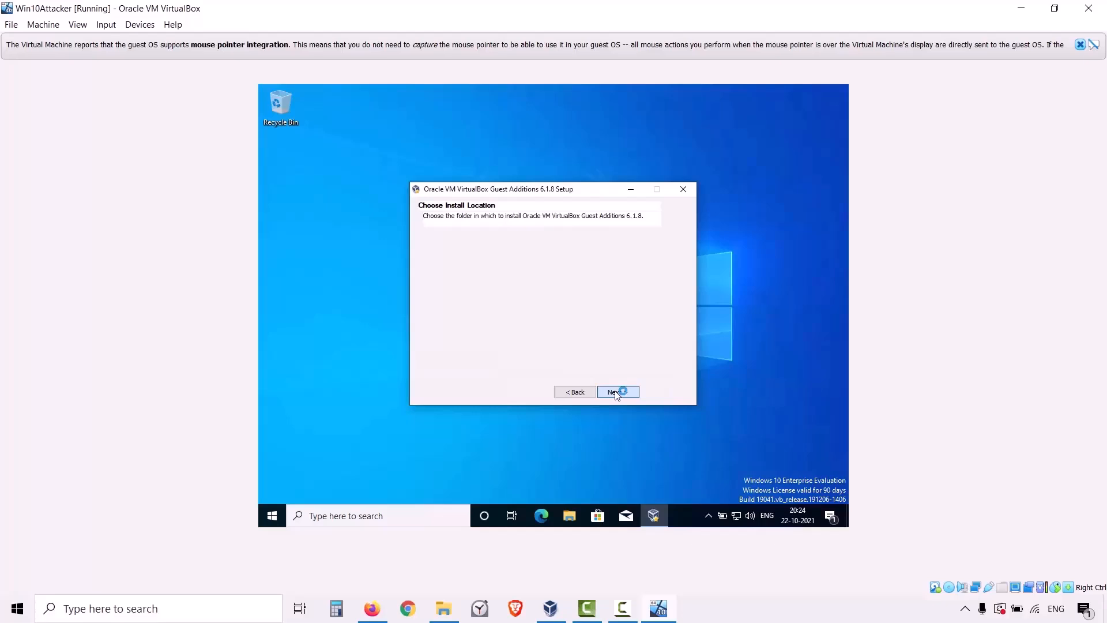
pyautogui.click(616, 393)
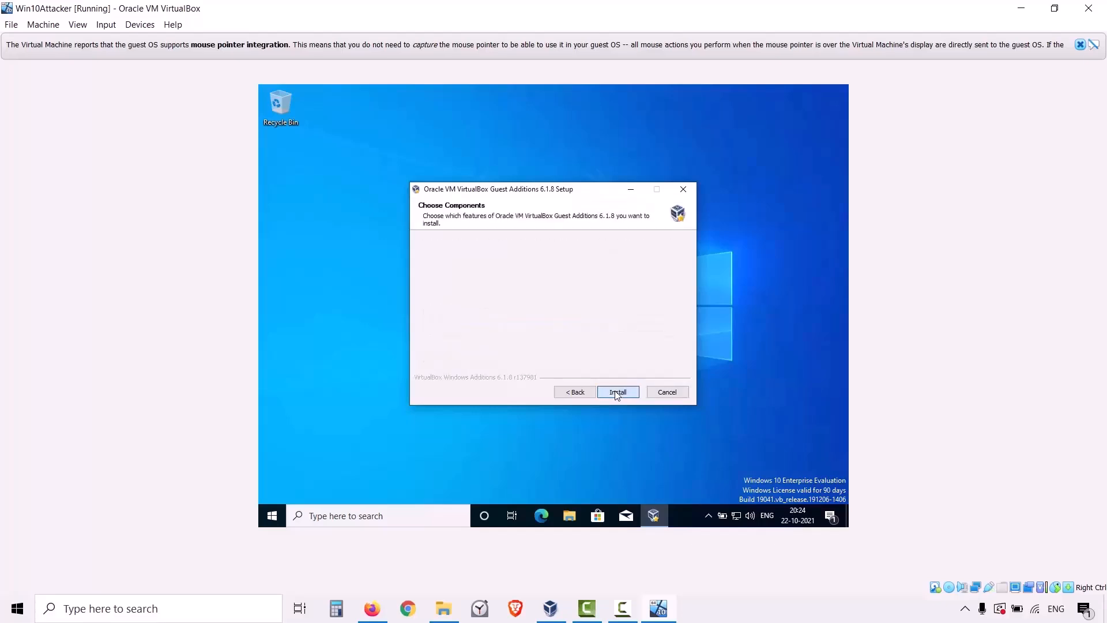
pyautogui.click(616, 392)
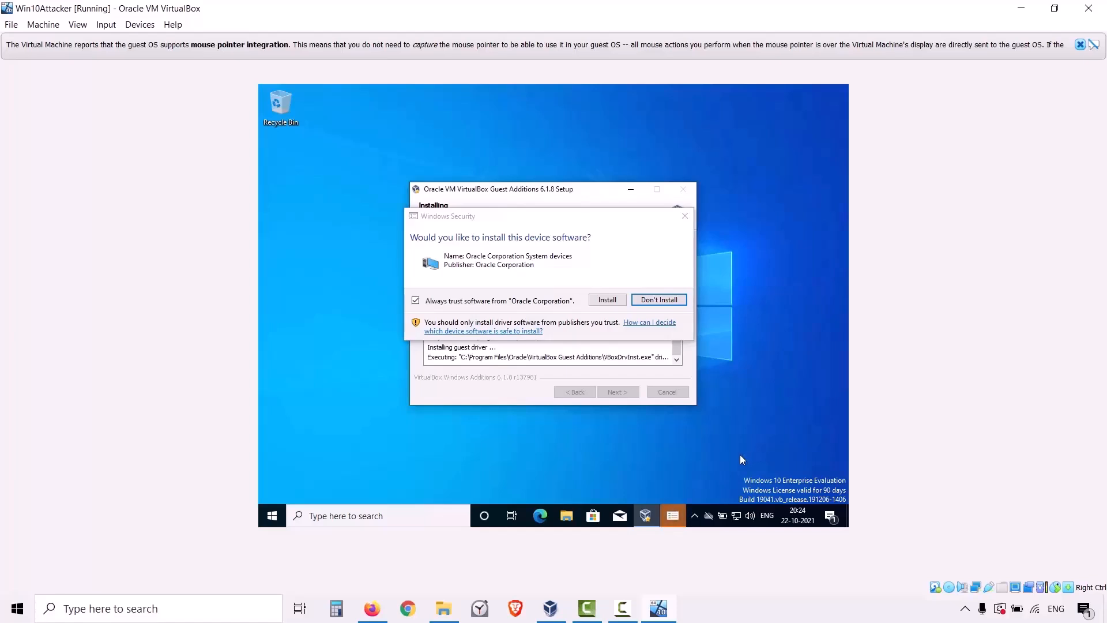
pyautogui.click(607, 300)
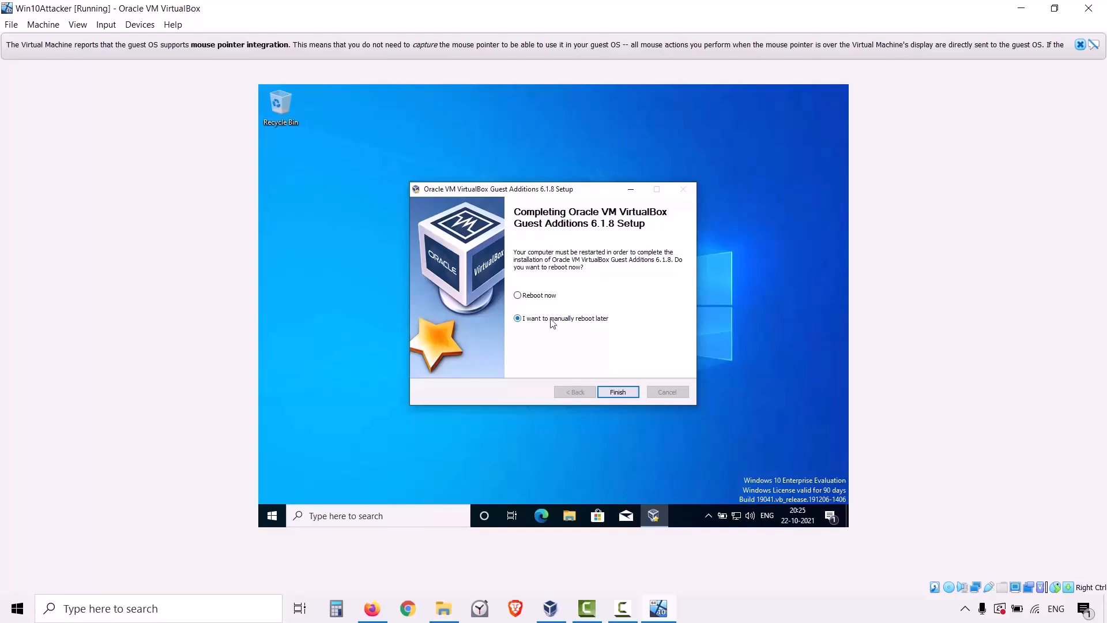
pyautogui.click(612, 391)
pyautogui.rightClick(479, 273)
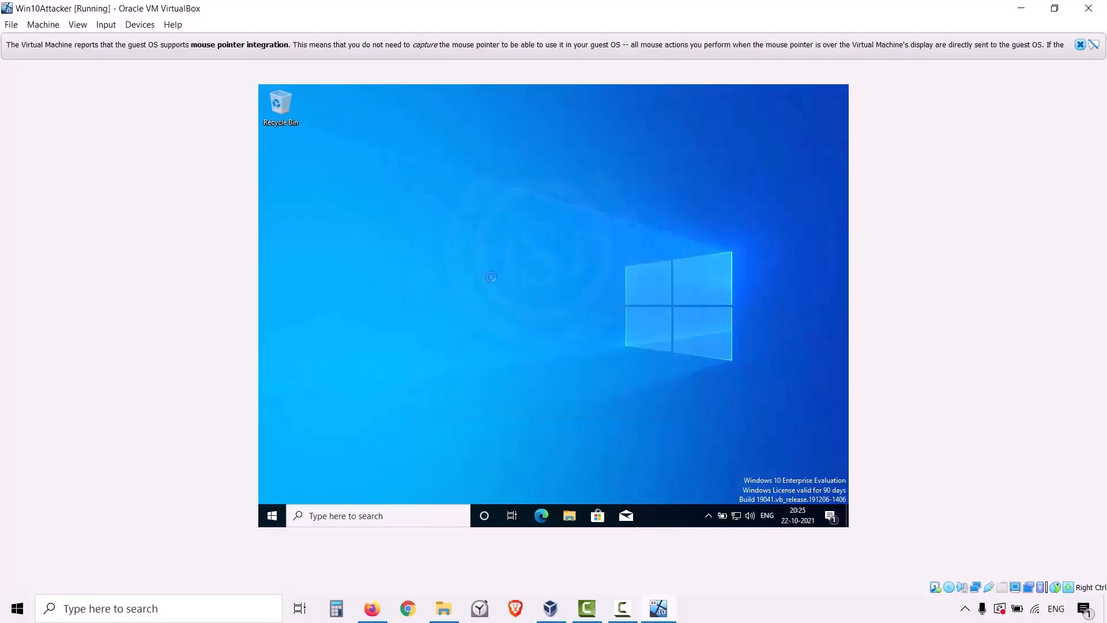
pyautogui.click(509, 307)
# Search the guest for "about" and open the About your PC system settings.
pyautogui.click(311, 514)
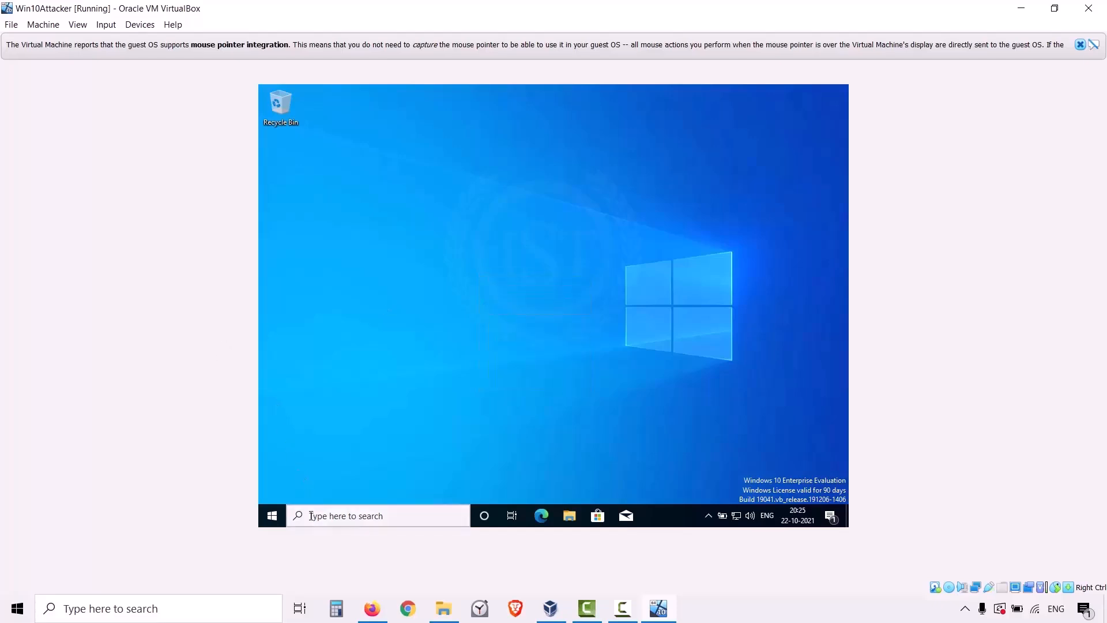
pyautogui.write('about')
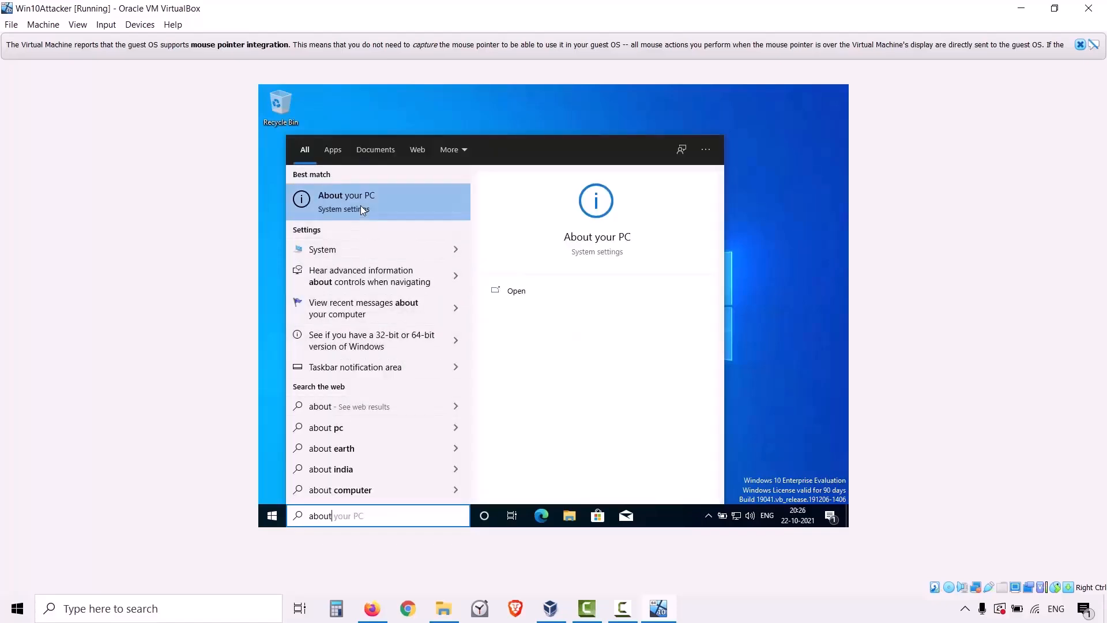
pyautogui.click(361, 202)
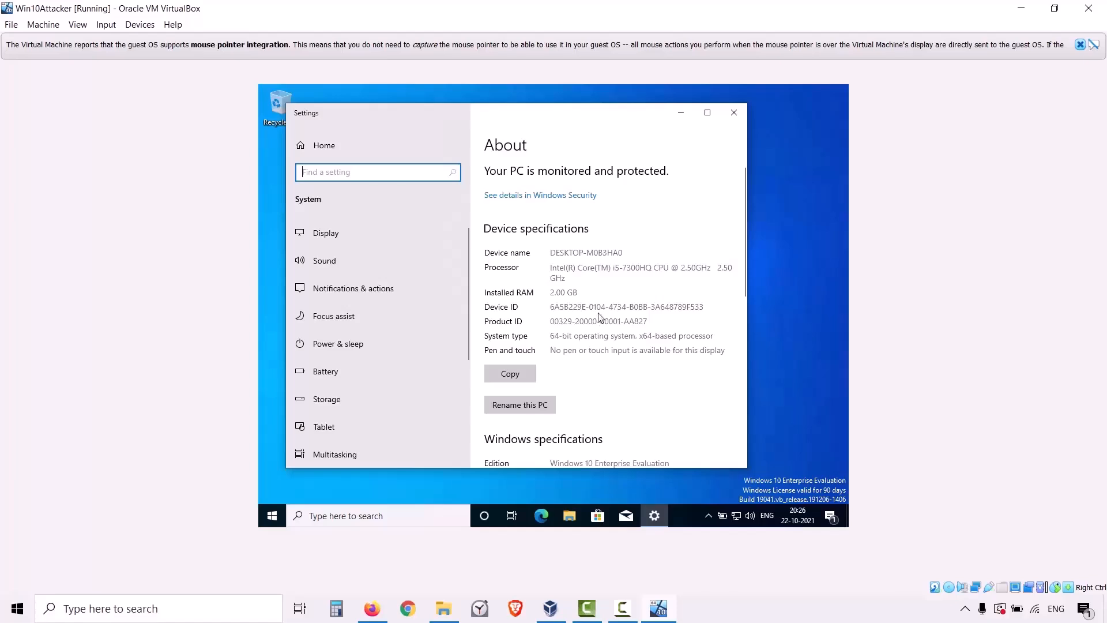
# Examine the device name, device specifications, Windows specifications and related settings on the About page.
pyautogui.moveTo(560, 253); pyautogui.dragTo(628, 252)
pyautogui.click(631, 251)
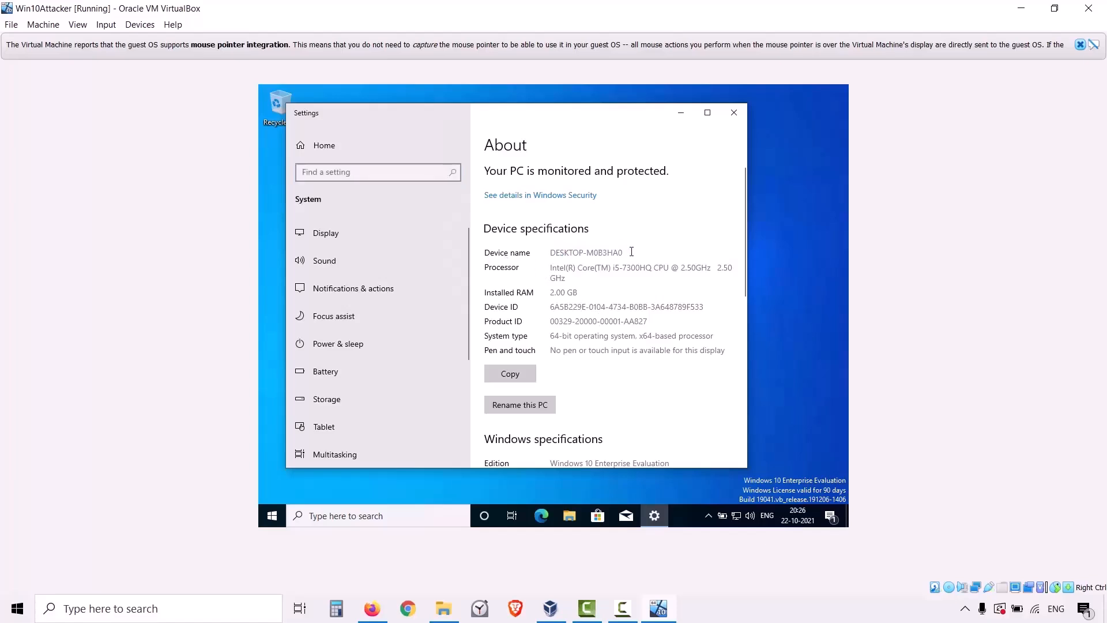
pyautogui.scroll(-3, 633, 306)
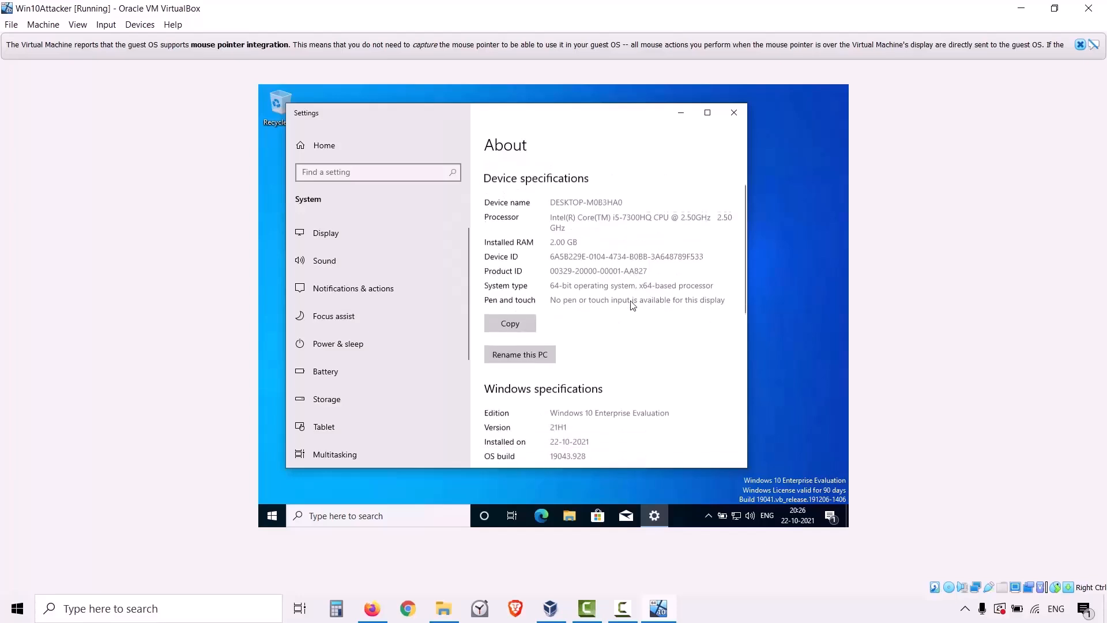
pyautogui.scroll(-3, 633, 318)
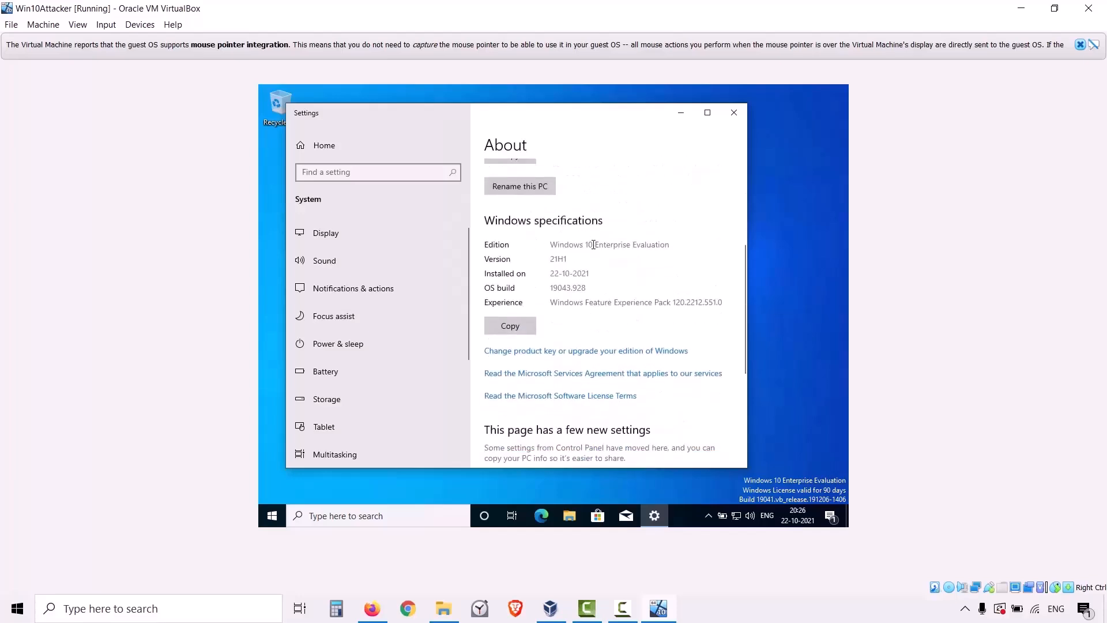
pyautogui.scroll(-4, 599, 285)
pyautogui.scroll(-3, 603, 306)
pyautogui.scroll(6, 607, 325)
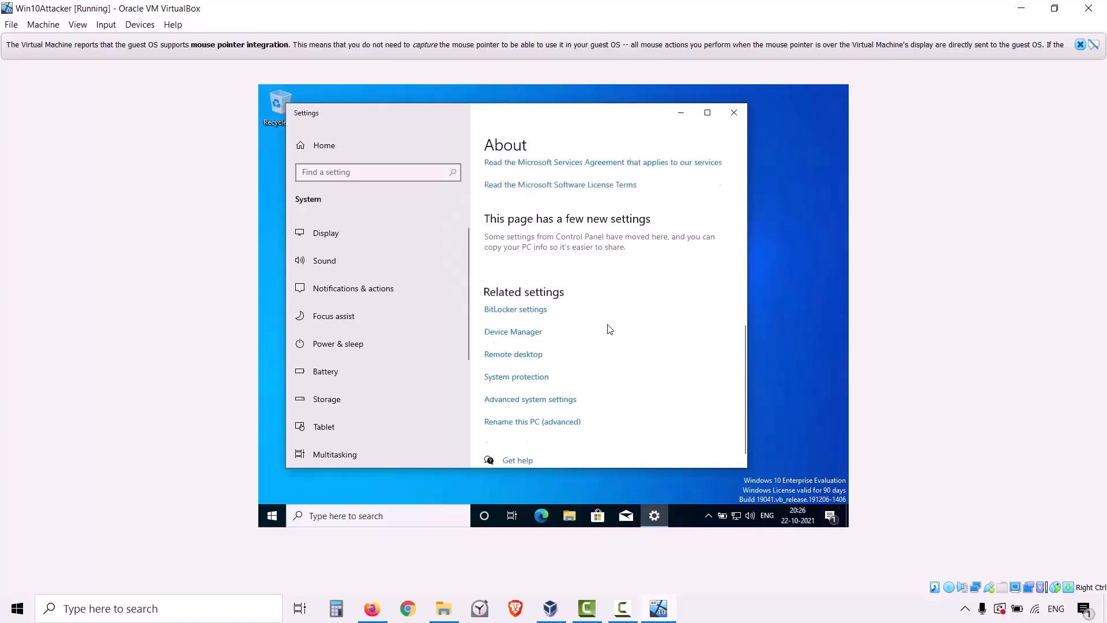
pyautogui.scroll(2, 610, 328)
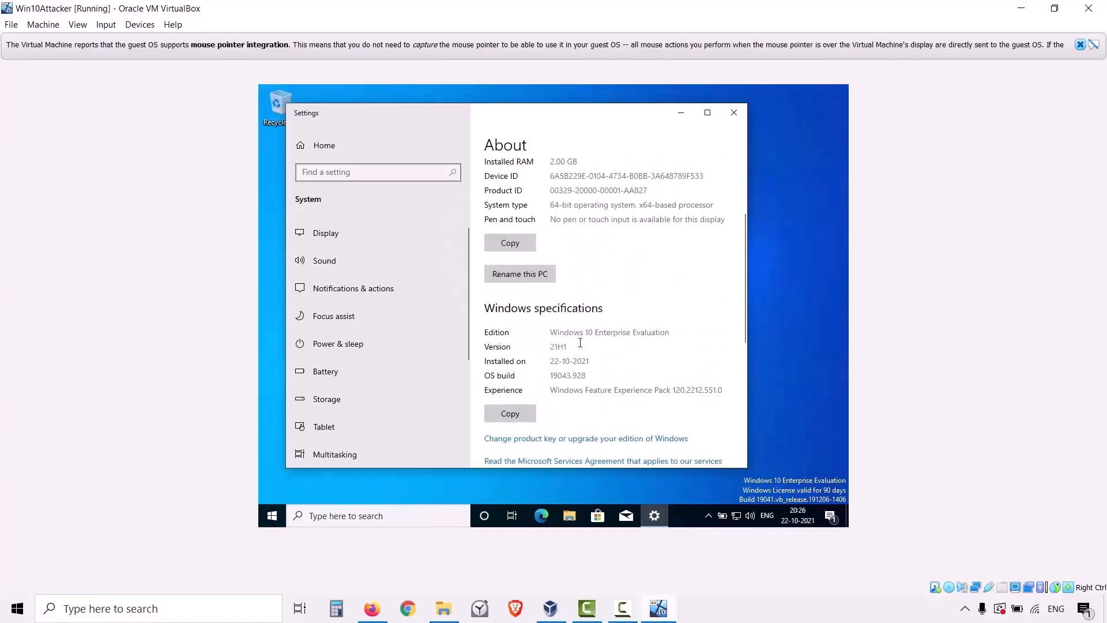
# Rename the PC to ATTACKER and restart the guest immediately to apply the new name.
pyautogui.write('ATTACKET')
pyautogui.press('BackSpace')
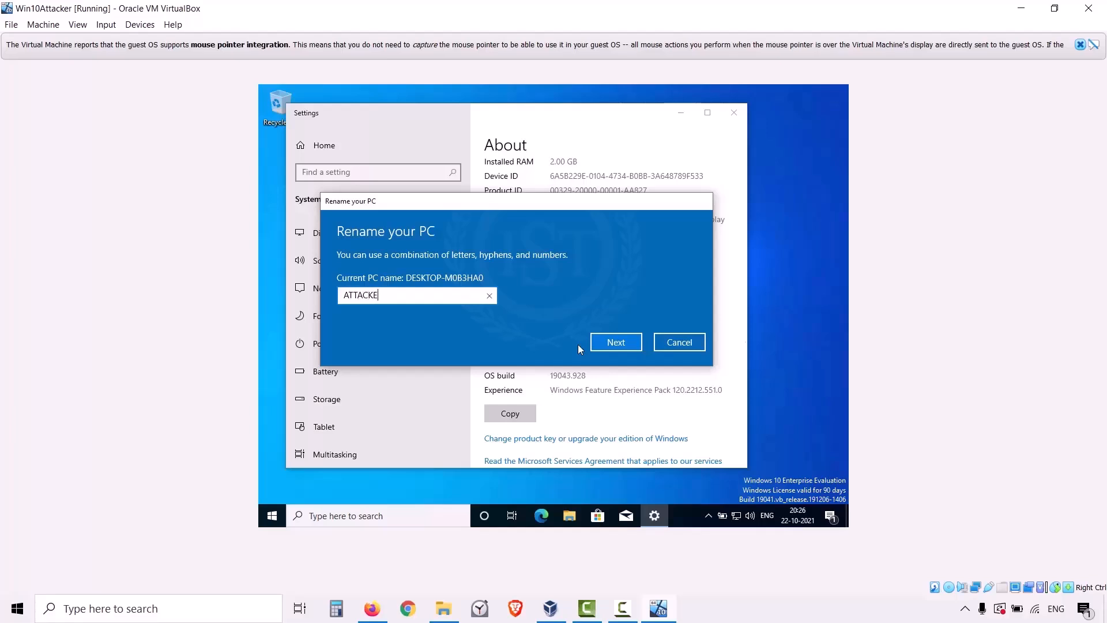
pyautogui.write('R')
pyautogui.click(607, 341)
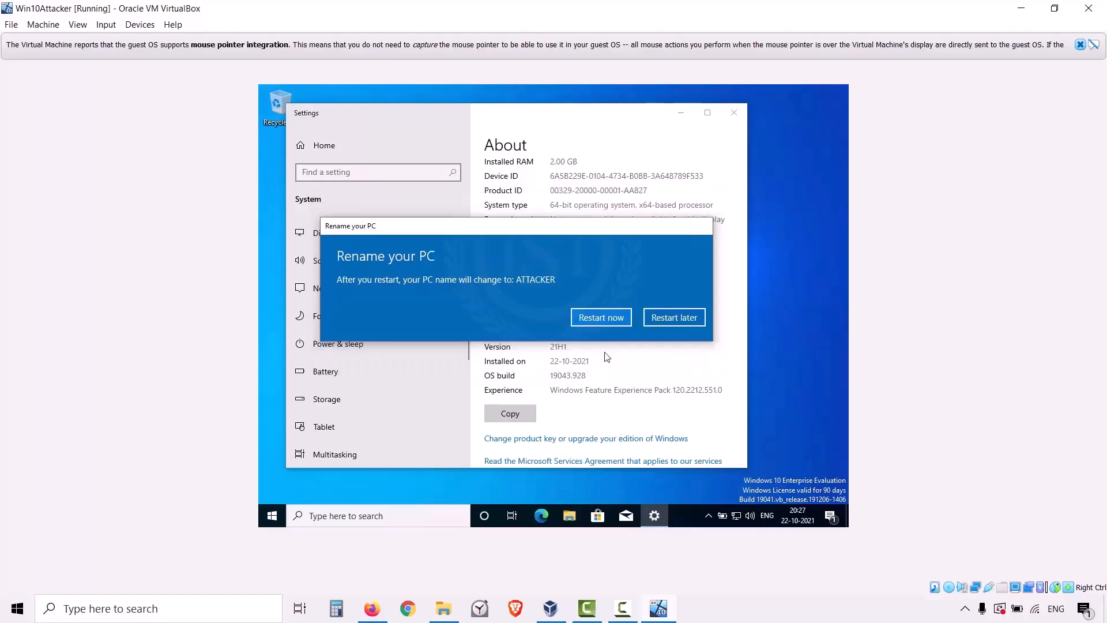
pyautogui.click(605, 322)
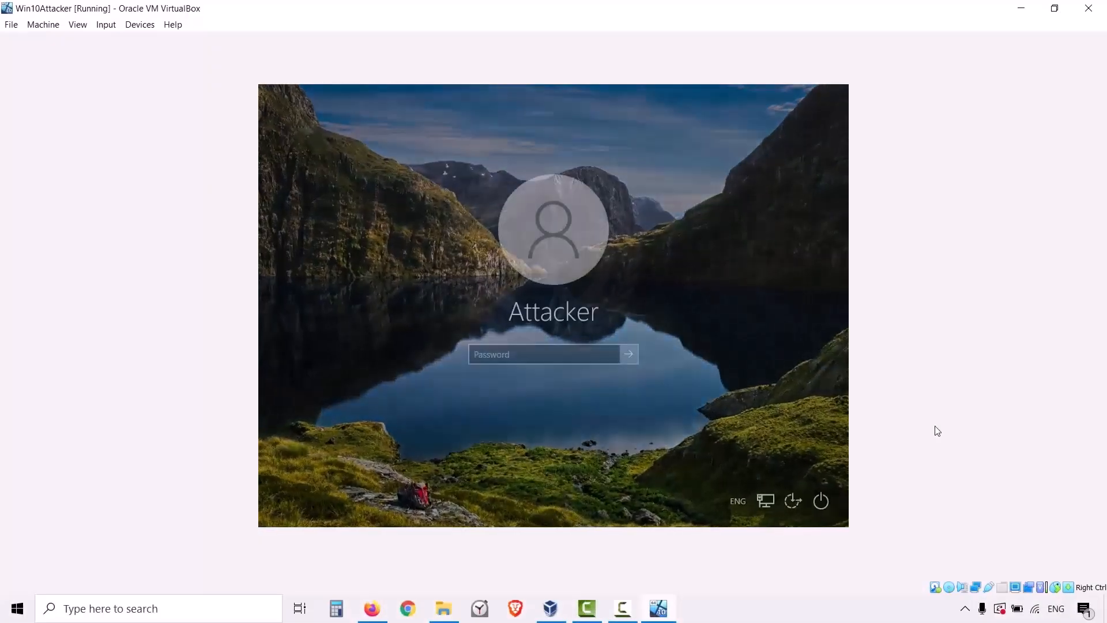
# Sign in to the Attacker account by entering the account password.
pyautogui.write('********')
pyautogui.press('Return')
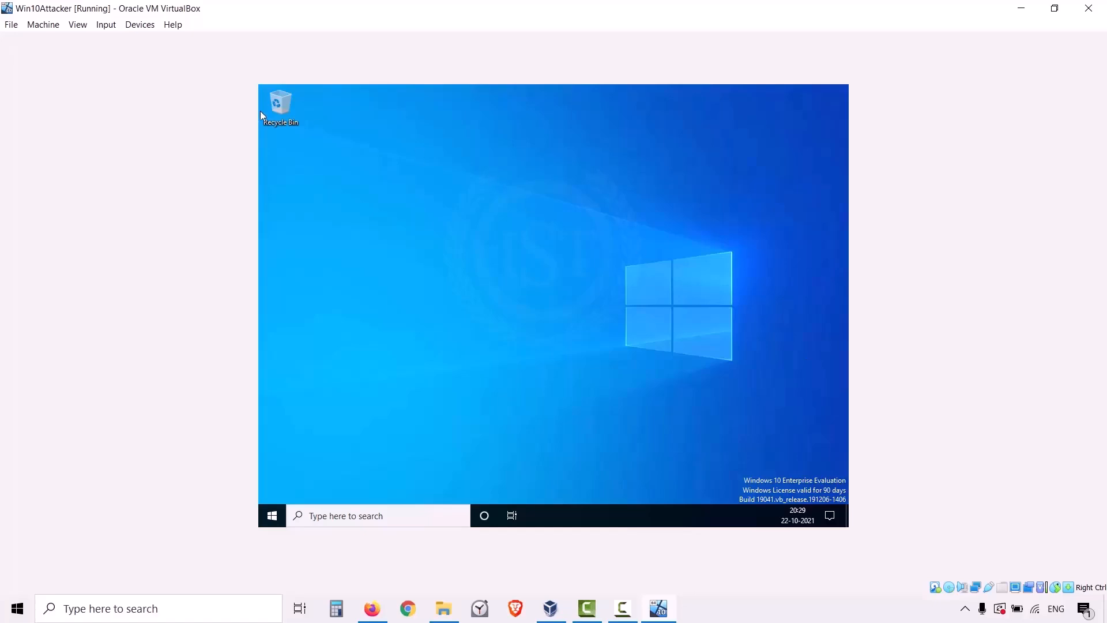
# Switch the virtual machine window to full-screen mode and confirm the switch.
pyautogui.click(79, 33)
pyautogui.click(89, 41)
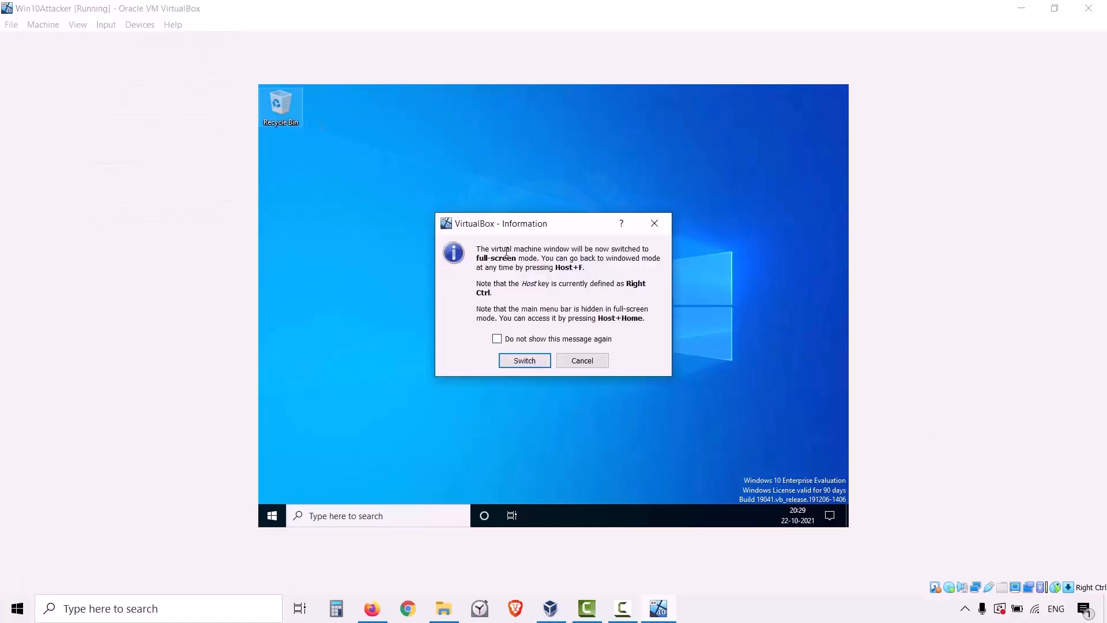
pyautogui.click(524, 360)
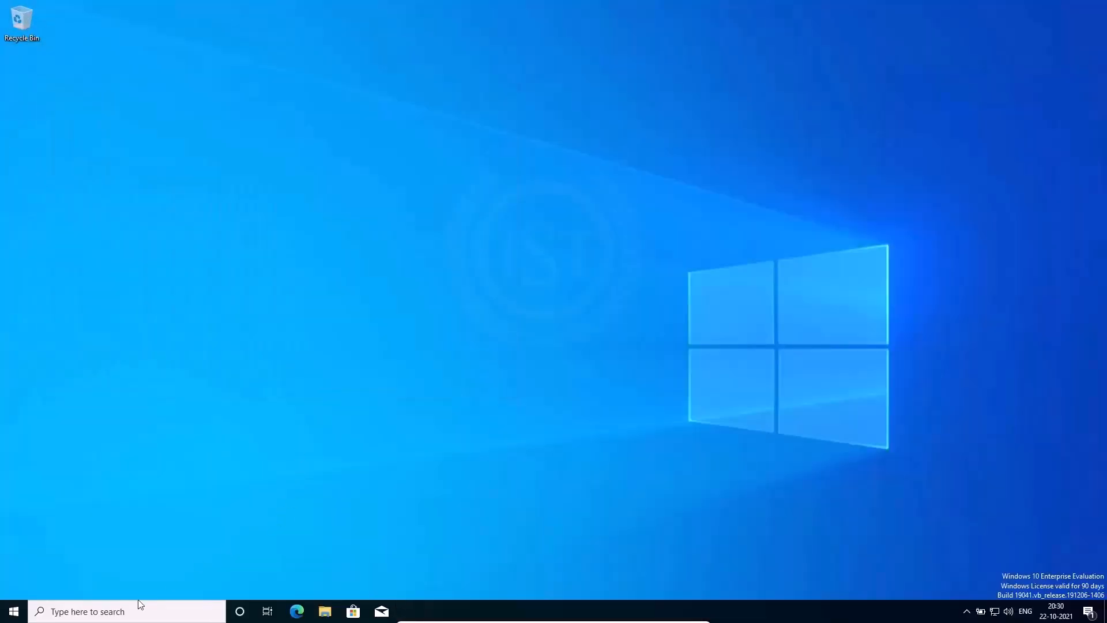
# Open the guest's About your PC page and bring up its advanced system settings.
pyautogui.click(124, 613)
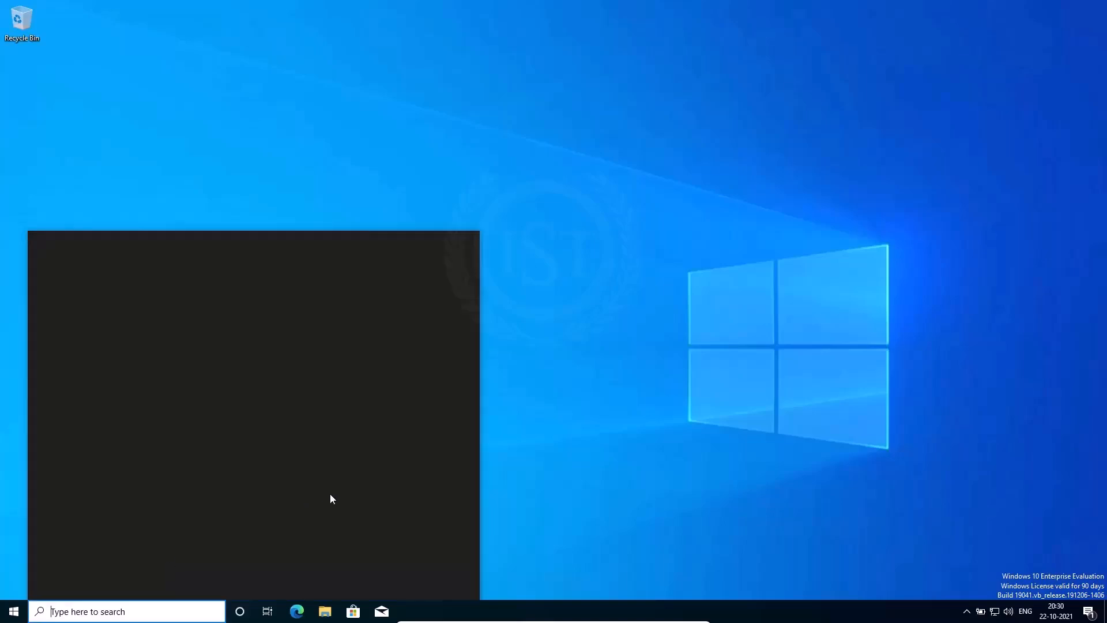
pyautogui.write('about')
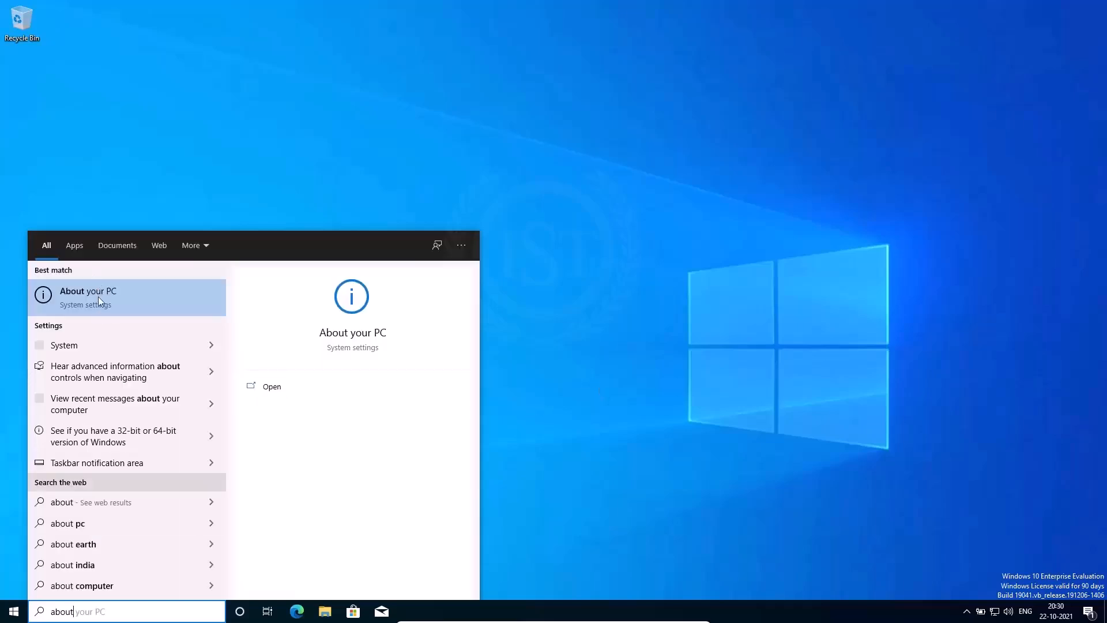
pyautogui.click(98, 297)
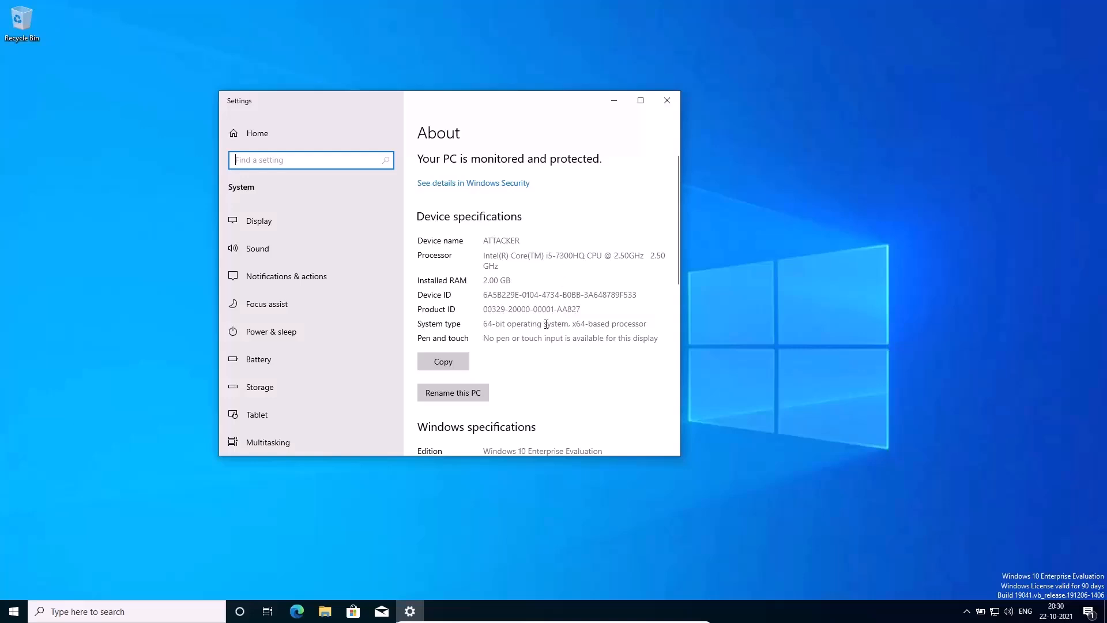
pyautogui.scroll(-10, 548, 322)
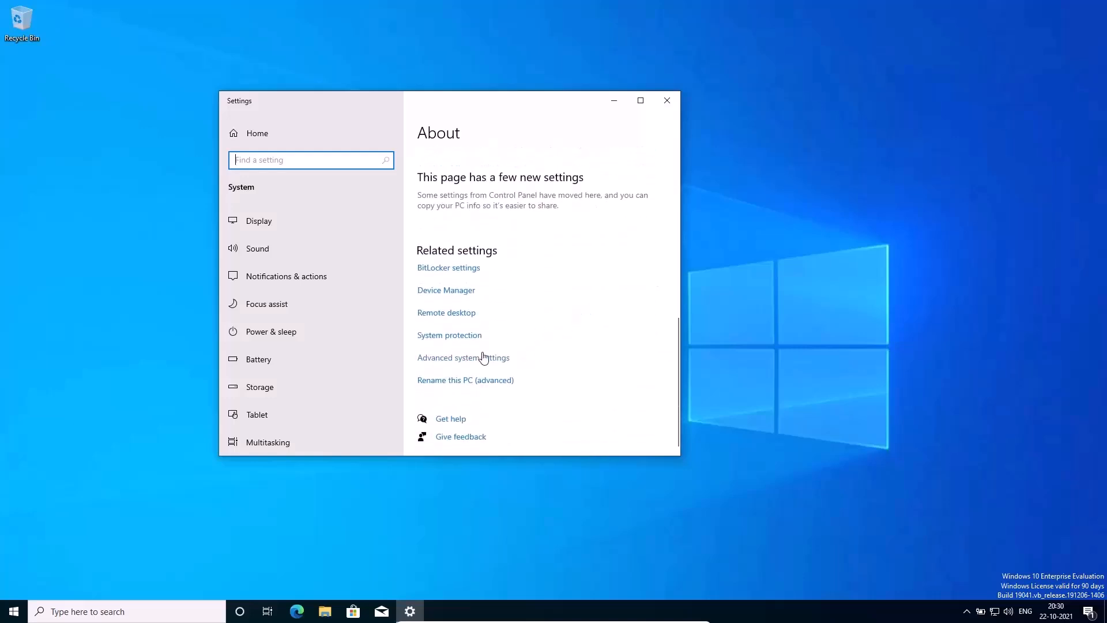
pyautogui.click(483, 358)
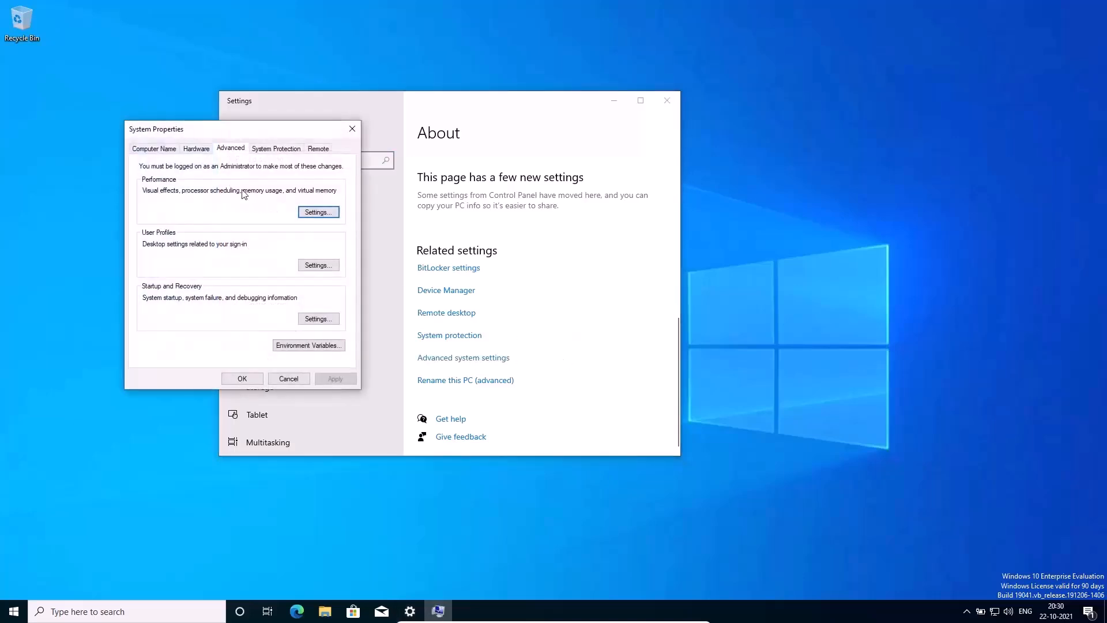
# Examine the full computer name and workgroup in the guest's System Properties.
pyautogui.click(165, 148)
pyautogui.doubleClick(225, 225)
pyautogui.moveTo(251, 238); pyautogui.dragTo(134, 240)
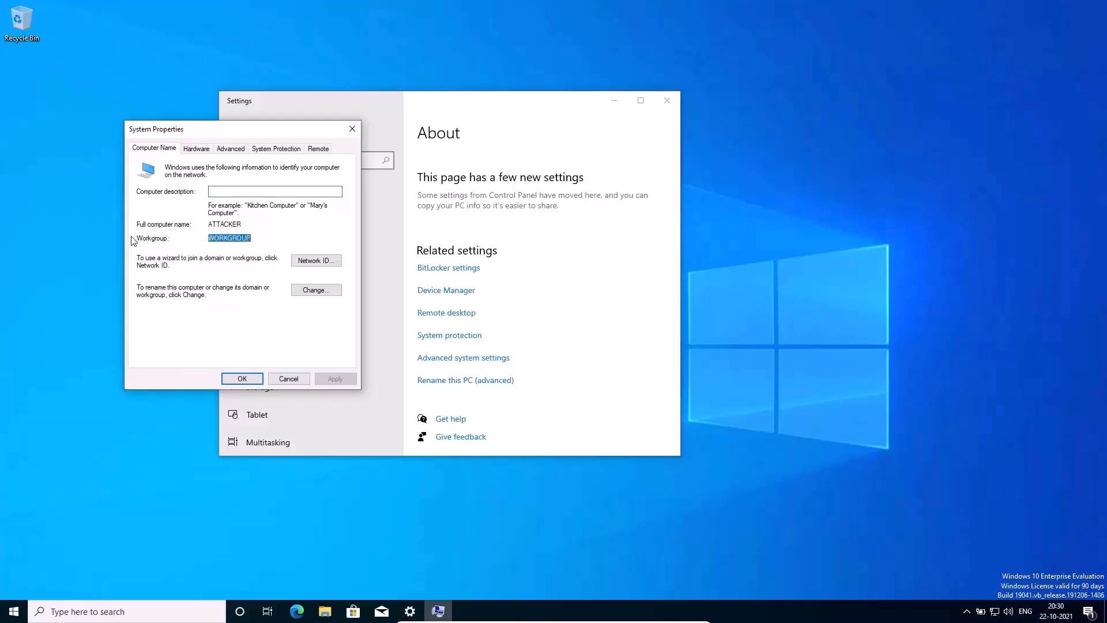
pyautogui.click(264, 230)
pyautogui.moveTo(254, 239); pyautogui.dragTo(206, 239)
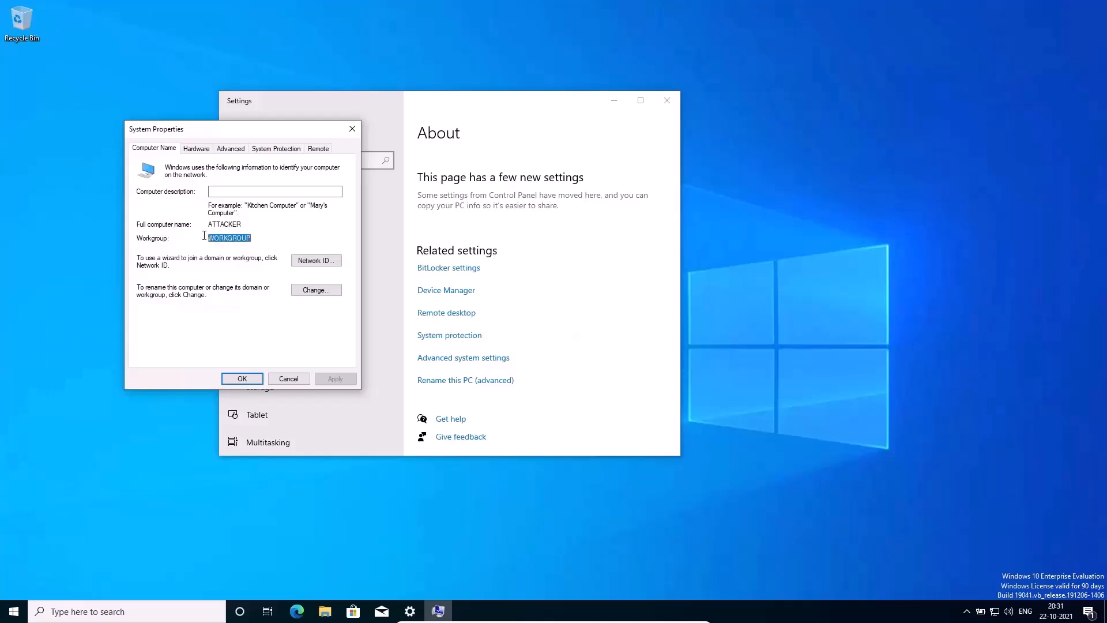
pyautogui.click(806, 428)
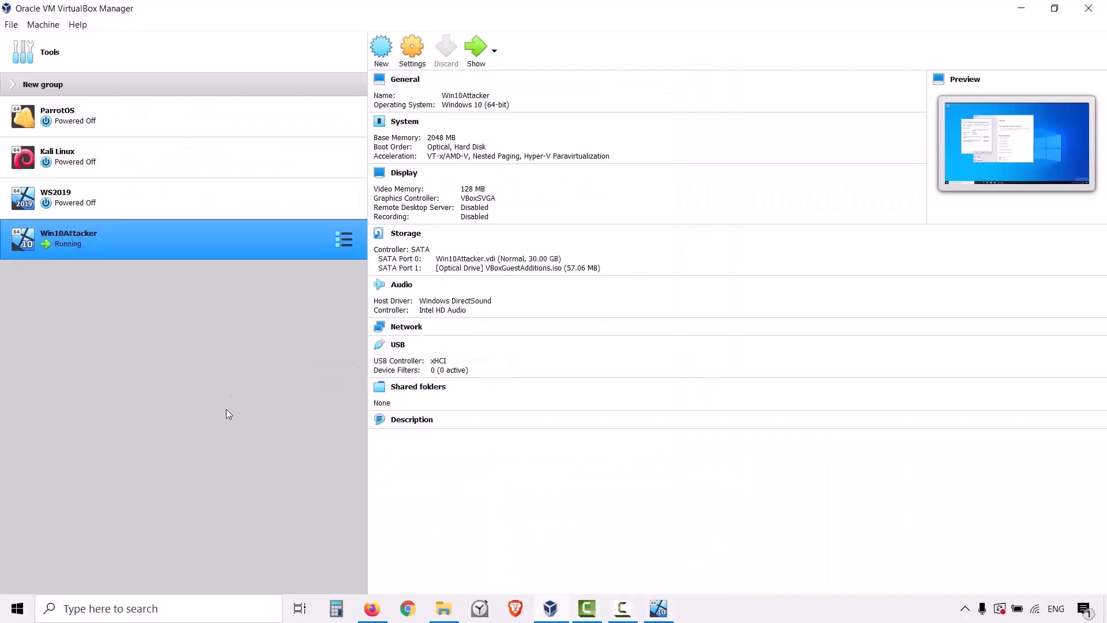
# In Oracle VM VirtualBox Manager, review the details of the ParrotOS, Kali Linux, WS2019 and Win10Attacker machines.
pyautogui.click(111, 128)
pyautogui.click(102, 153)
pyautogui.click(97, 187)
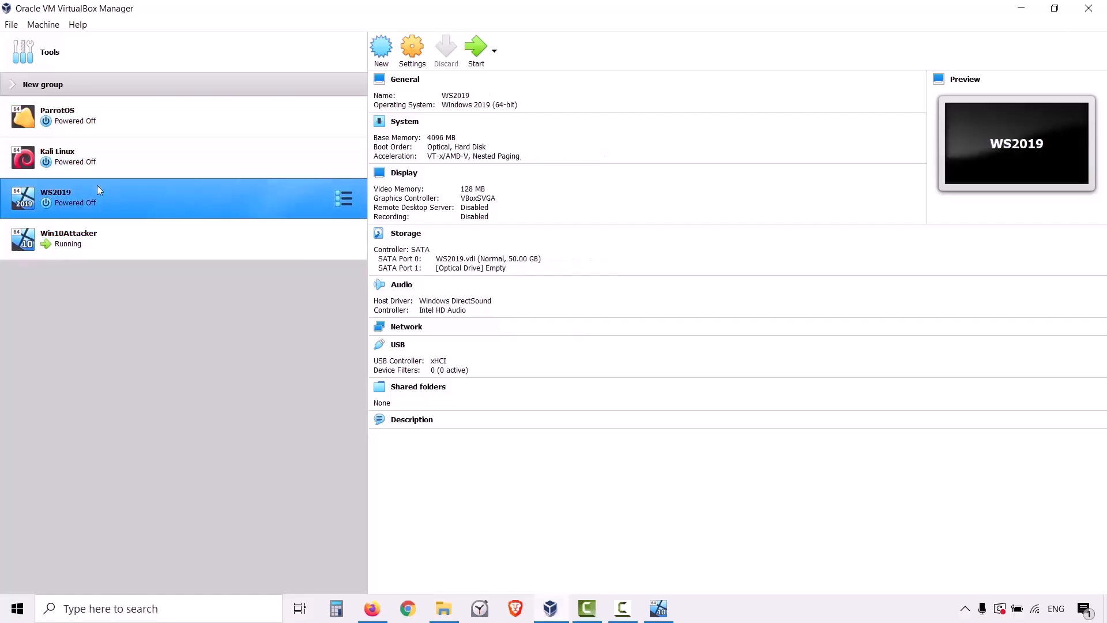
pyautogui.click(102, 240)
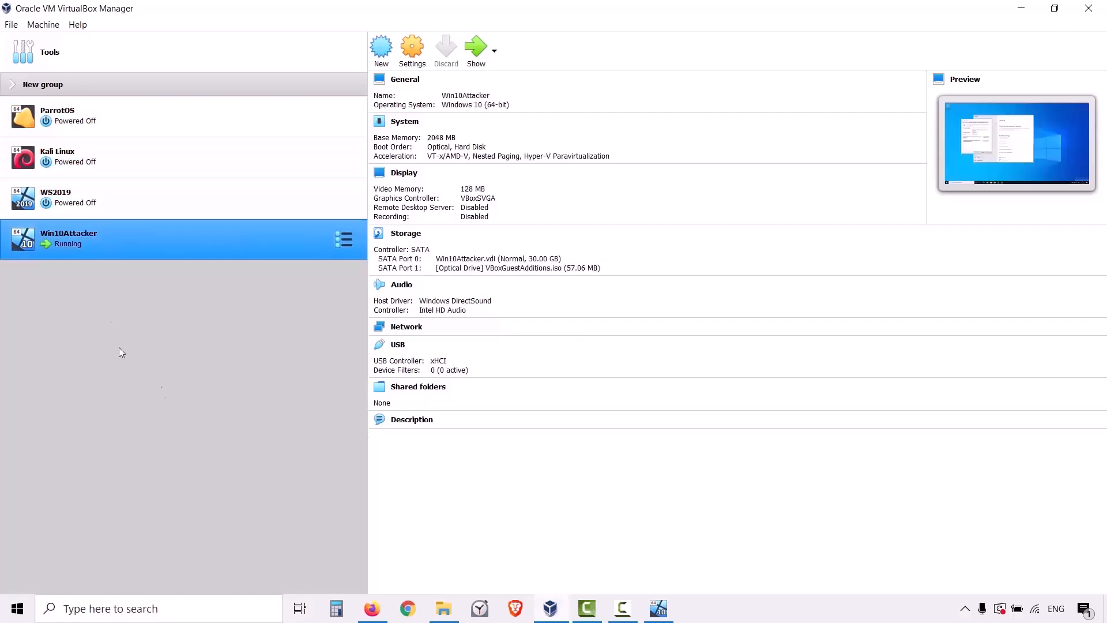
# Expand the machine group named New group and review the details of Windows-PC1 and Windows-PC2.
pyautogui.click(12, 84)
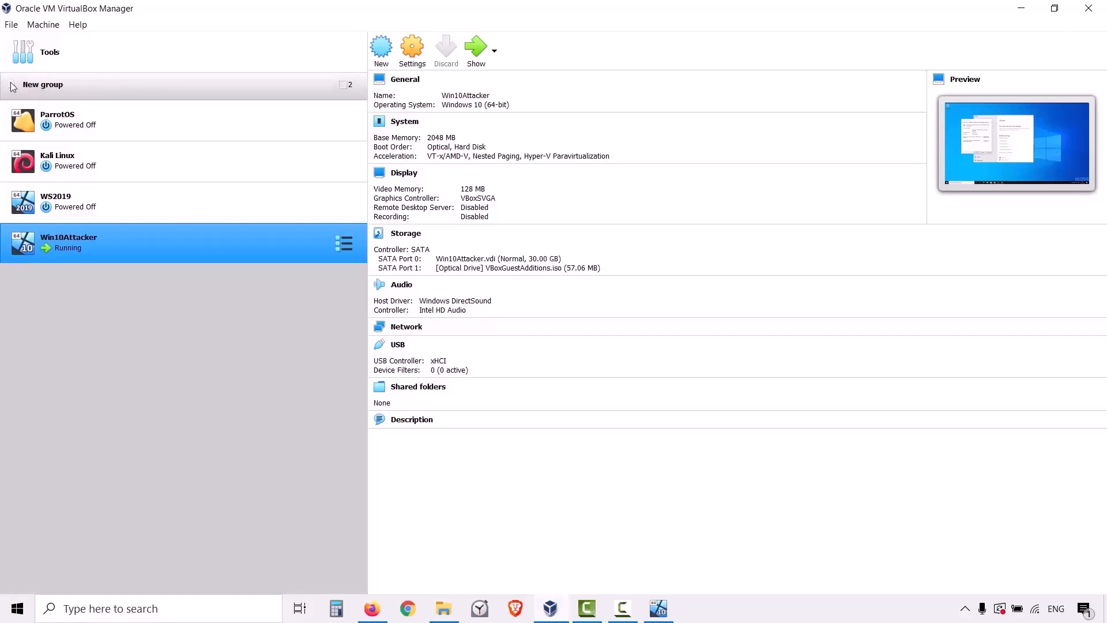
pyautogui.click(64, 117)
pyautogui.click(75, 157)
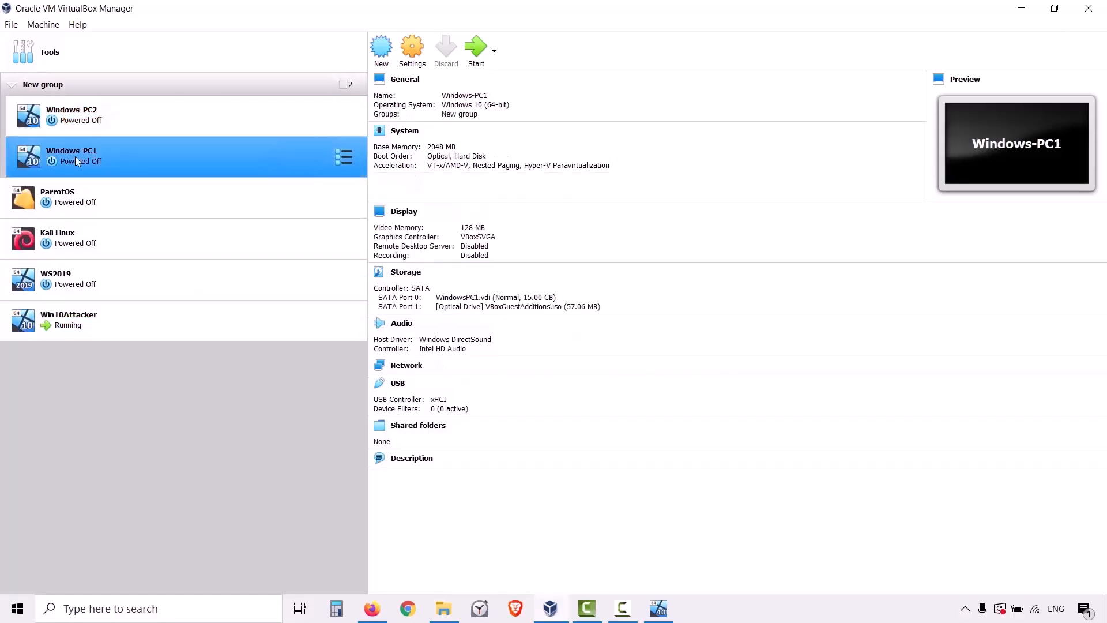
pyautogui.click(96, 111)
pyautogui.click(97, 144)
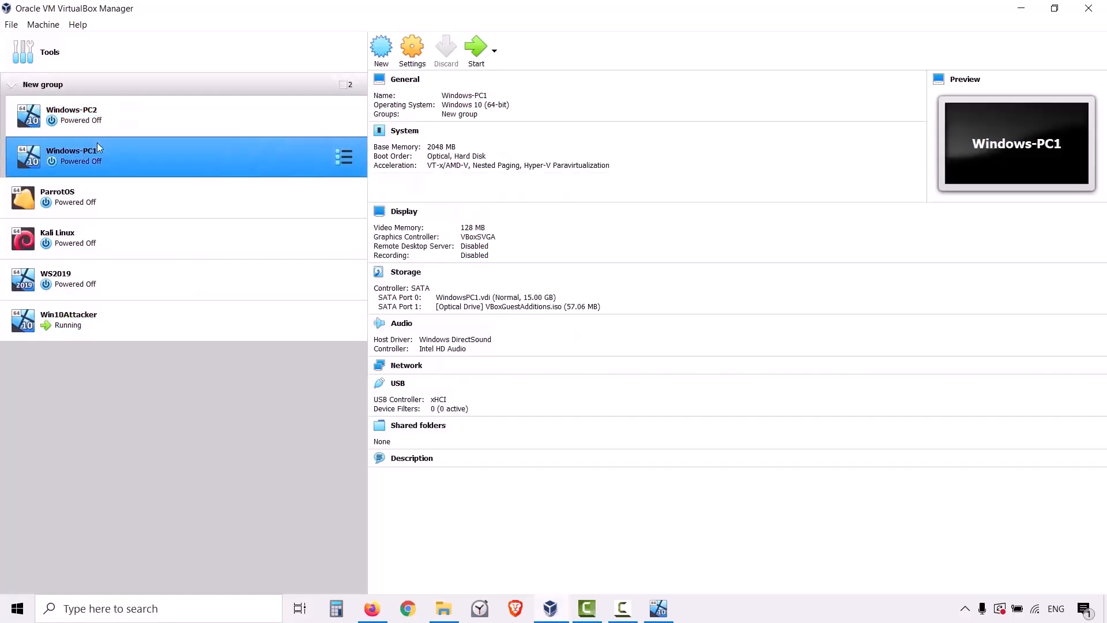
pyautogui.click(116, 117)
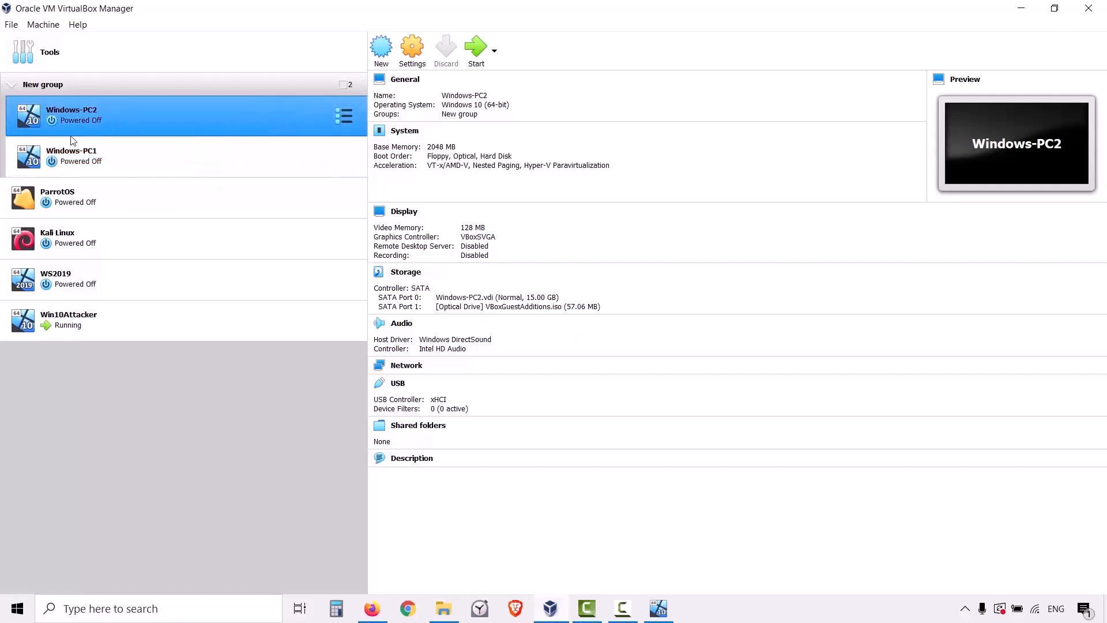
pyautogui.keyDown('ctrl'); pyautogui.click(75, 149); pyautogui.keyUp('ctrl')
pyautogui.click(143, 119)
pyautogui.keyDown('ctrl'); pyautogui.click(272, 171); pyautogui.keyUp('ctrl')
pyautogui.keyDown('ctrl'); pyautogui.click(271, 171); pyautogui.keyUp('ctrl')
# Review the WS2019 server machine's details, and return to the two Windows PCs, ending on Windows-PC2.
pyautogui.keyDown('ctrl'); pyautogui.click(175, 276); pyautogui.keyUp('ctrl')
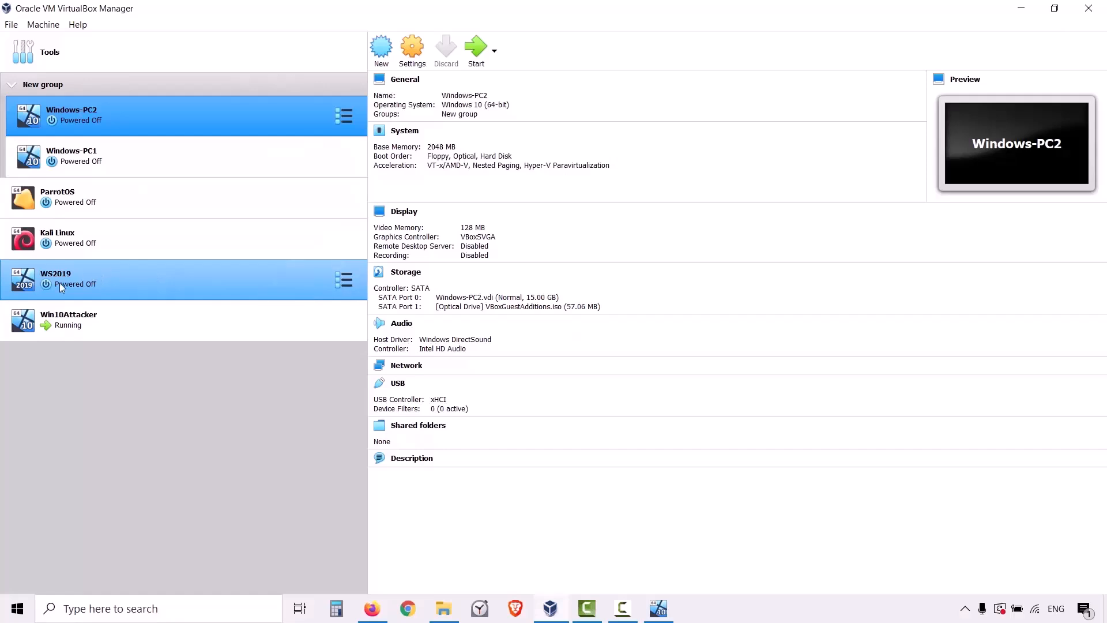
pyautogui.keyDown('ctrl'); pyautogui.click(79, 283); pyautogui.keyUp('ctrl')
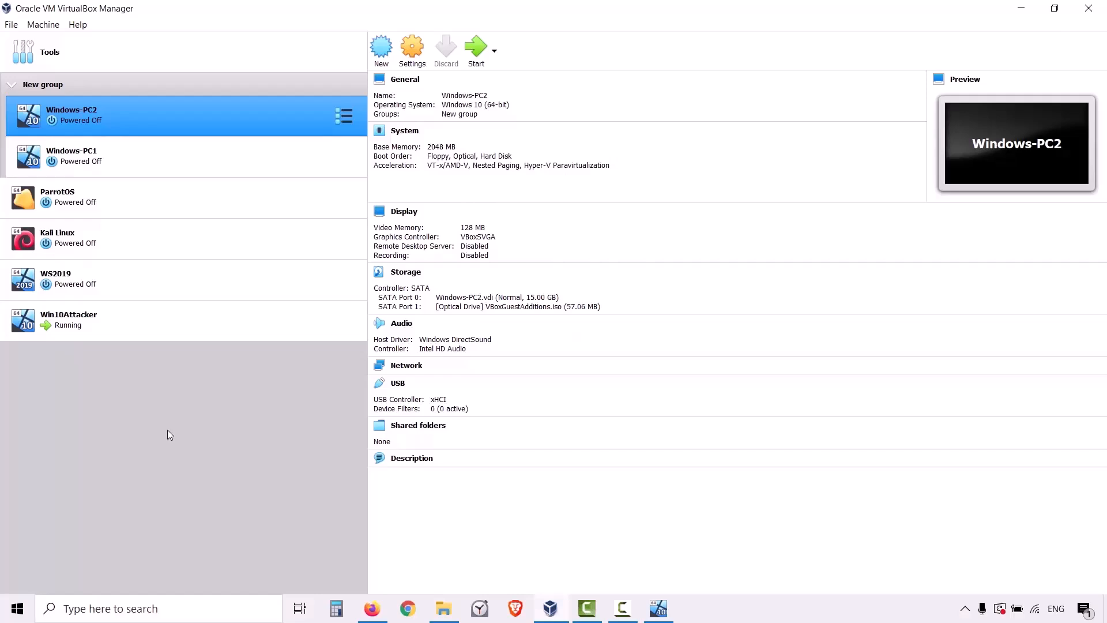
pyautogui.keyDown('ctrl'); pyautogui.click(191, 279); pyautogui.keyUp('ctrl')
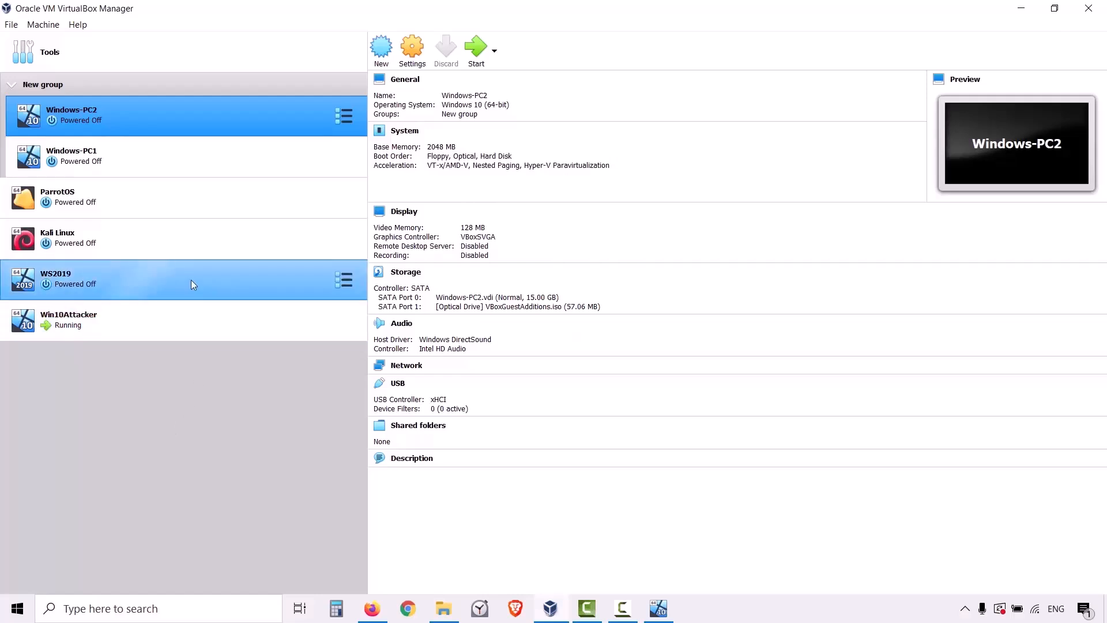
pyautogui.click(191, 281)
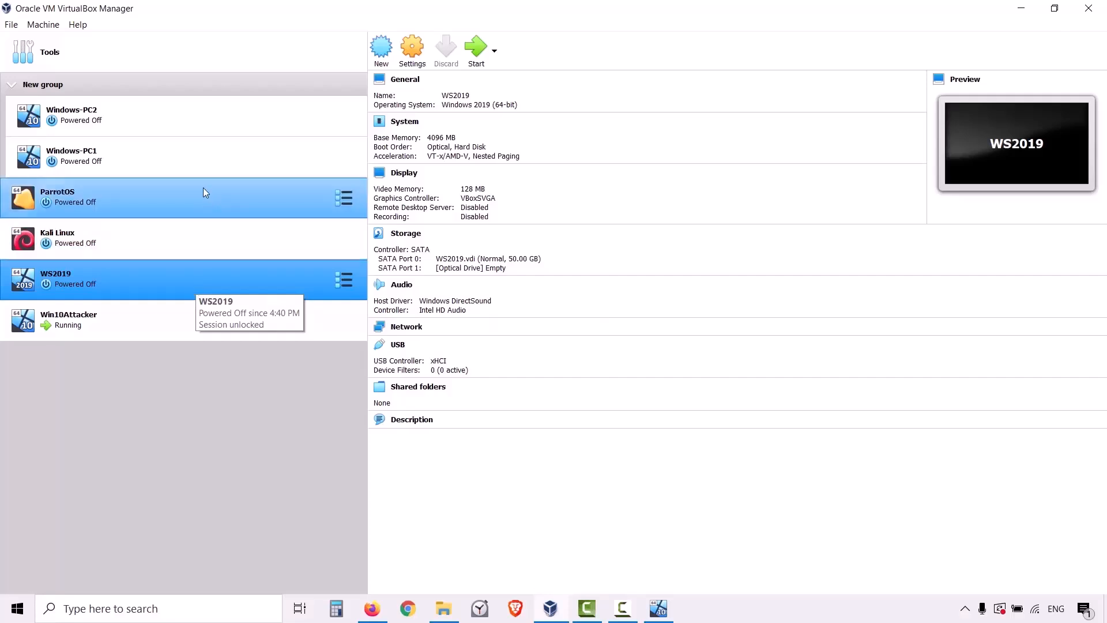
pyautogui.click(195, 154)
pyautogui.click(191, 124)
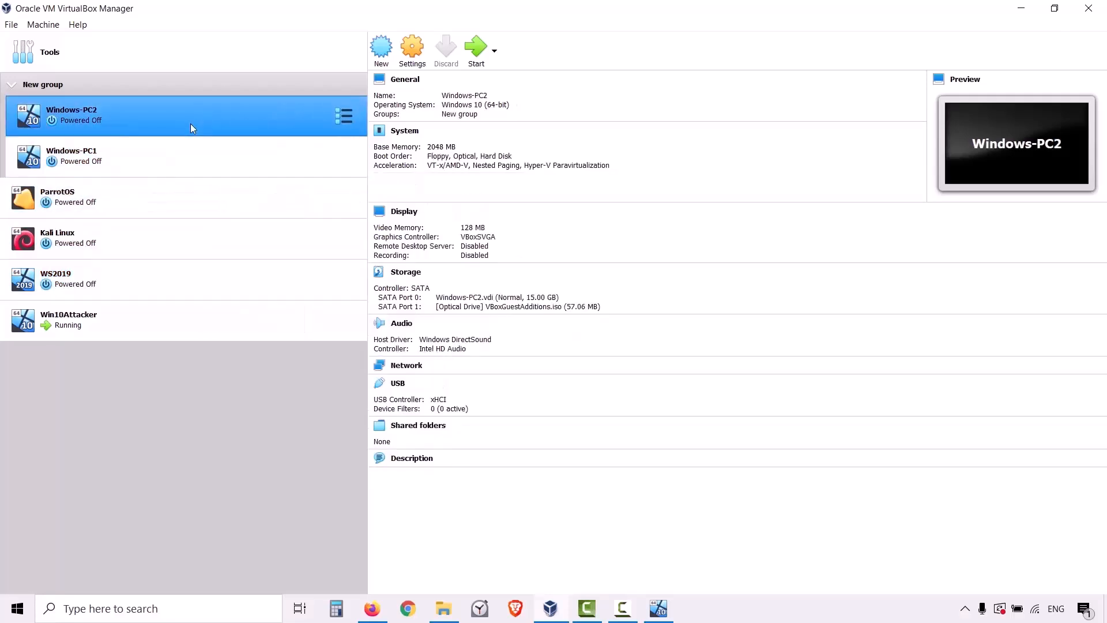